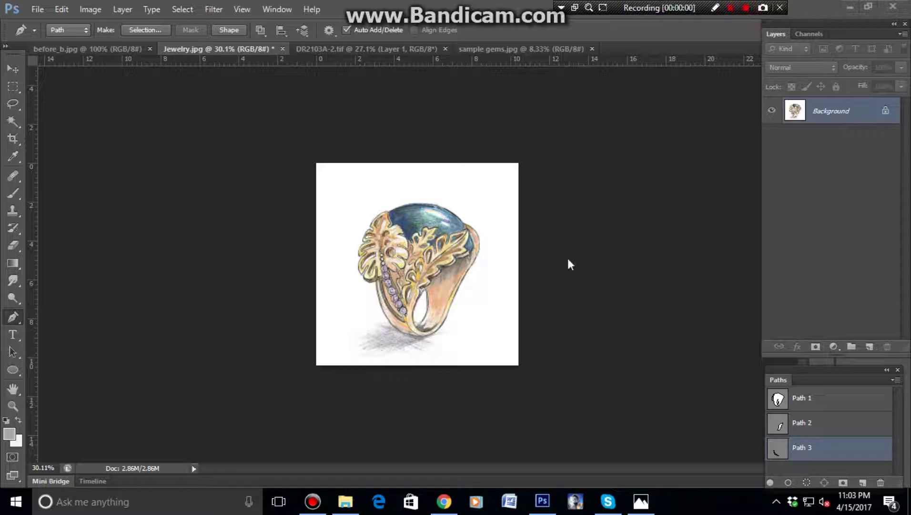
Step: Zoom in, load Path 1 as a selection and copy the ring onto new layers
left_click(481, 318)
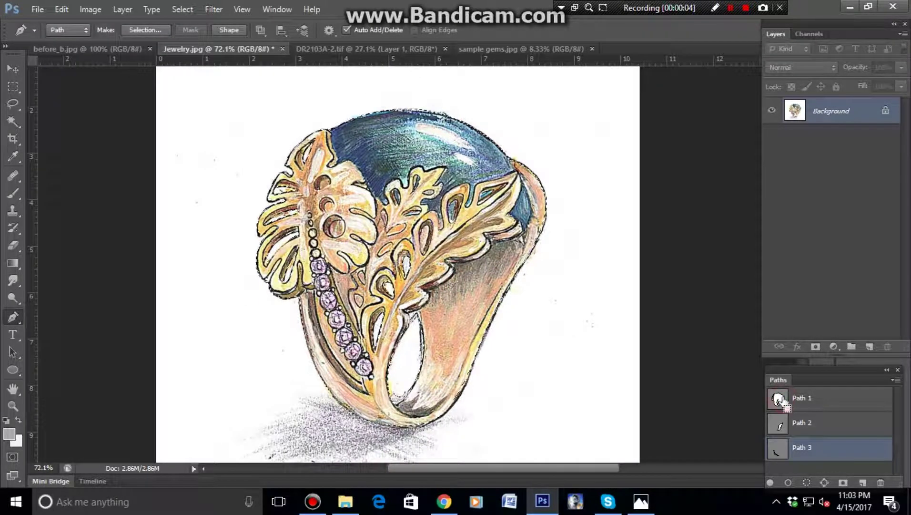
left_click(778, 399, "ctrl")
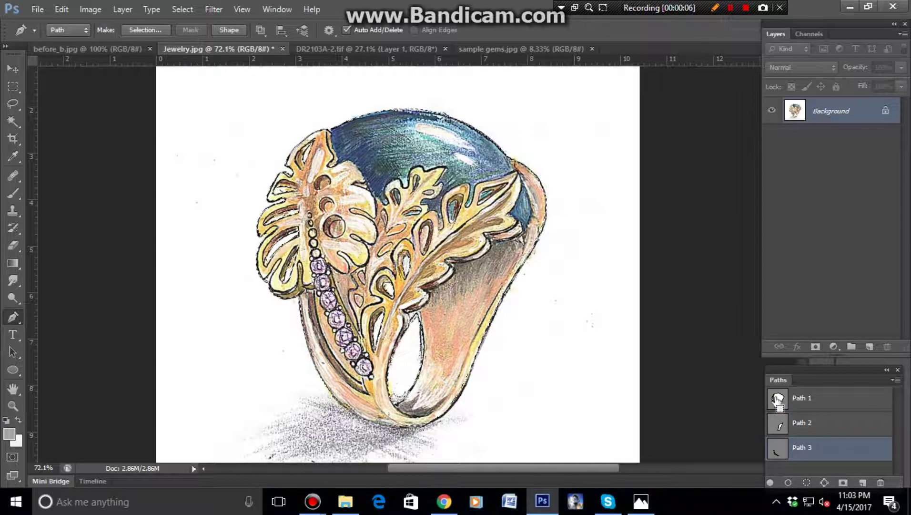
key("ctrl+j")
key("ctrl+j")
key("ctrl+j")
Step: Select Layer 1 as the white base layer, then make Layer 1 copy 2 active
left_click(842, 165, "ctrl")
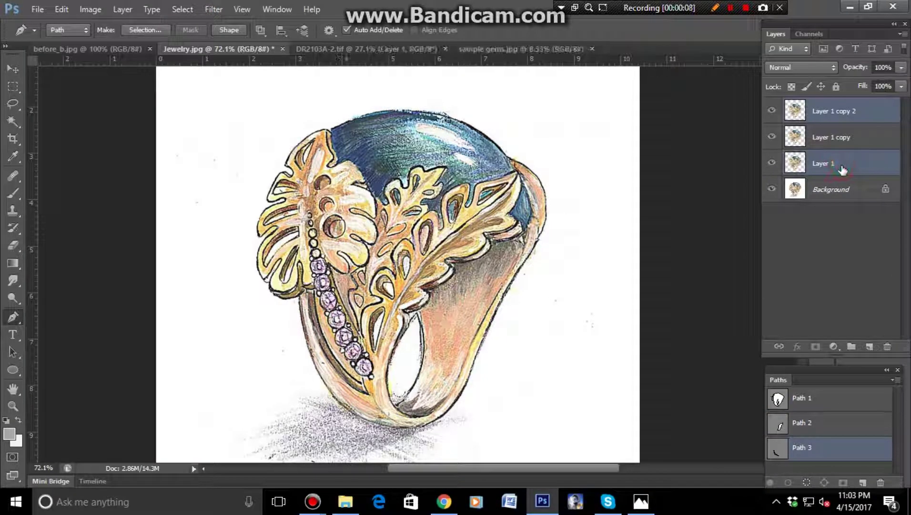
left_click(842, 169)
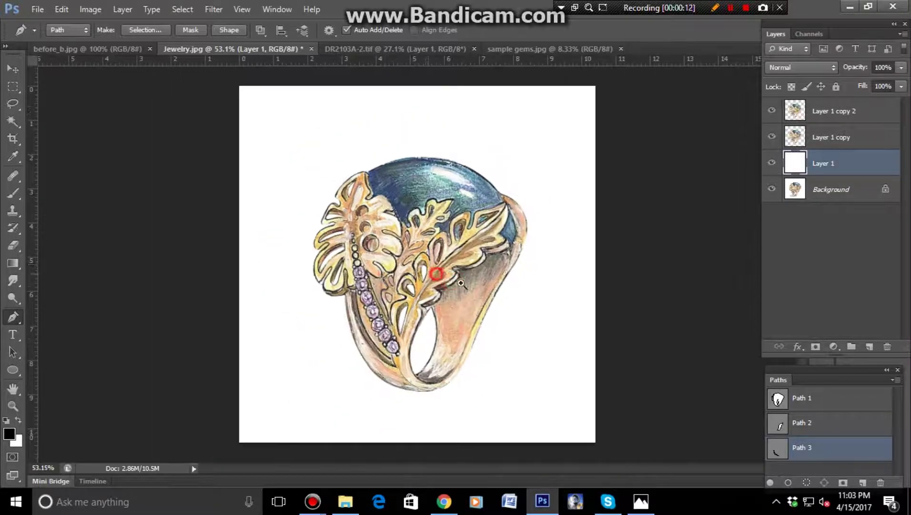
scroll(297, 217, "up", 2, "alt")
left_click(865, 113)
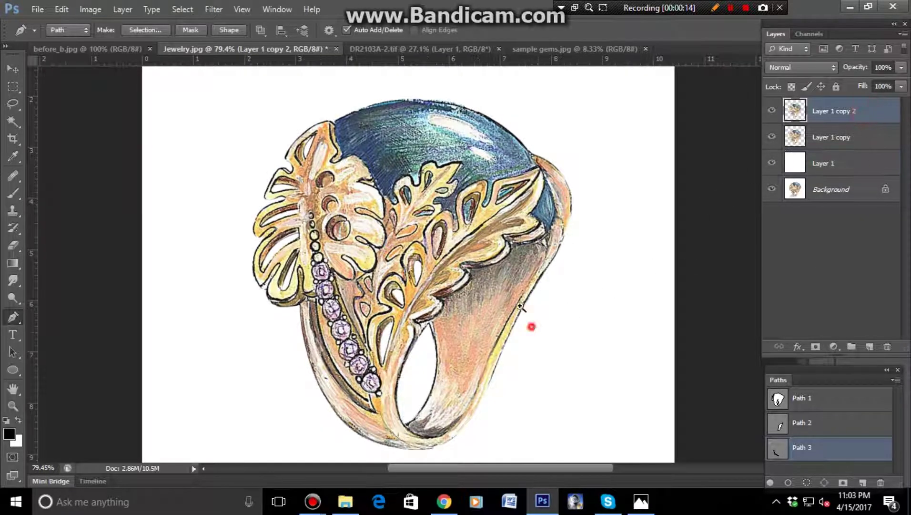
scroll(520, 305, "down", 2, "alt")
scroll(529, 366, "up", 1, "alt")
scroll(511, 382, "down", 1, "alt")
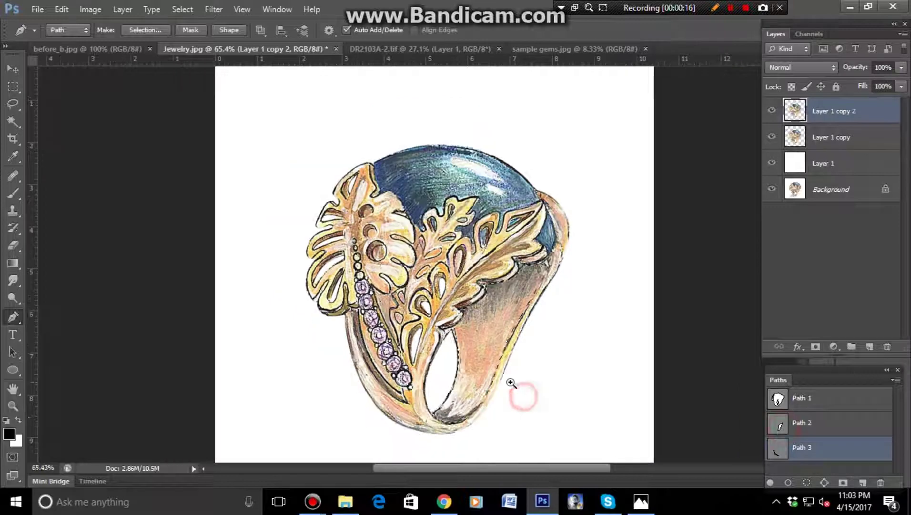
scroll(511, 382, "up", 2, "alt")
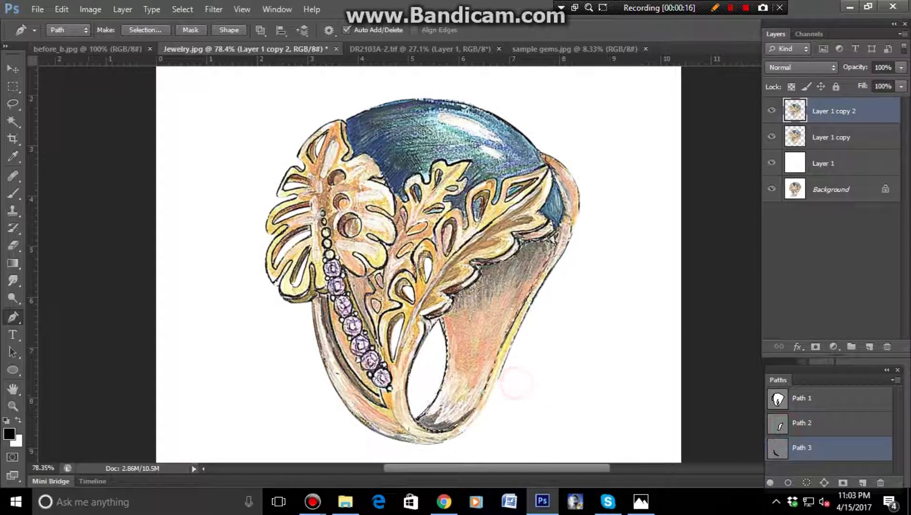
Step: Sample the crescent's warm tan in DR2103A-2.tif with the Brush, then return to Jewelry.jpg
left_click(477, 49)
scroll(374, 228, "up", 1, "alt")
scroll(374, 228, "up", 1, "alt")
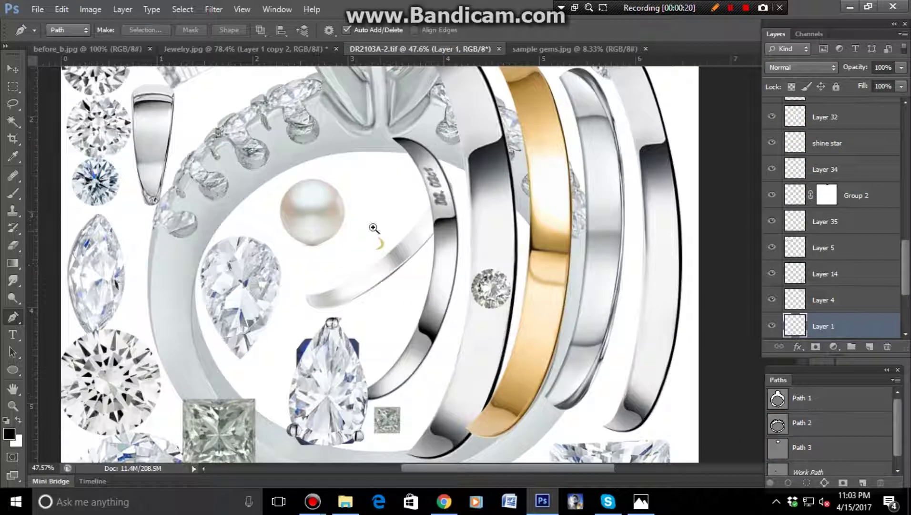
scroll(373, 228, "up", 3, "alt")
scroll(458, 264, "up", 1, "alt")
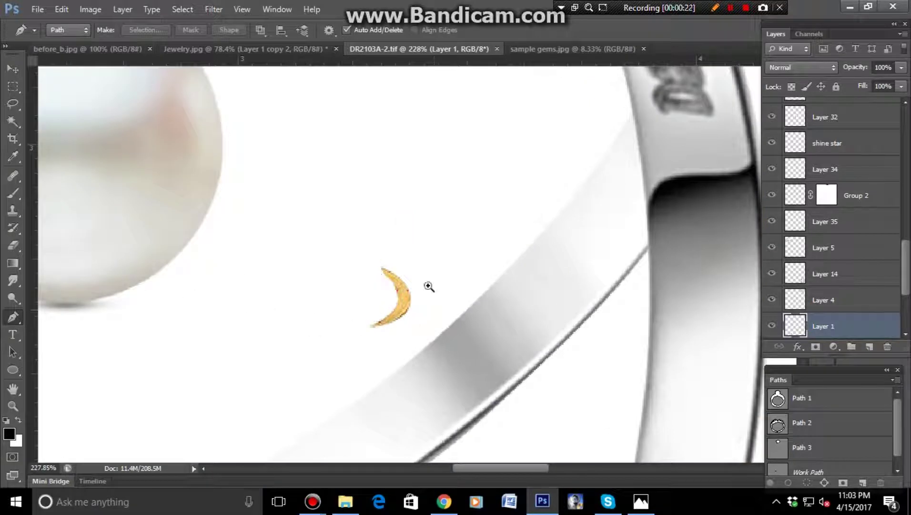
scroll(429, 286, "up", 4, "alt")
left_click(17, 193)
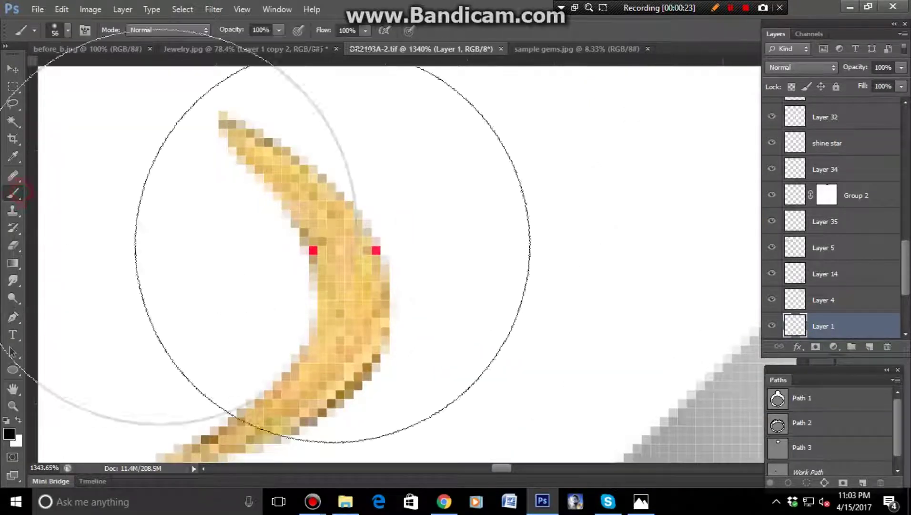
left_click(344, 250, "alt")
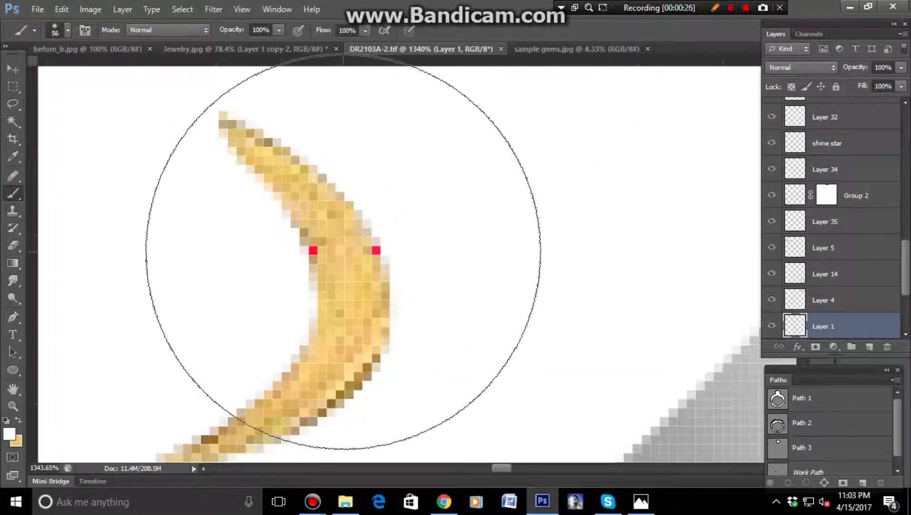
left_click(343, 250, "alt")
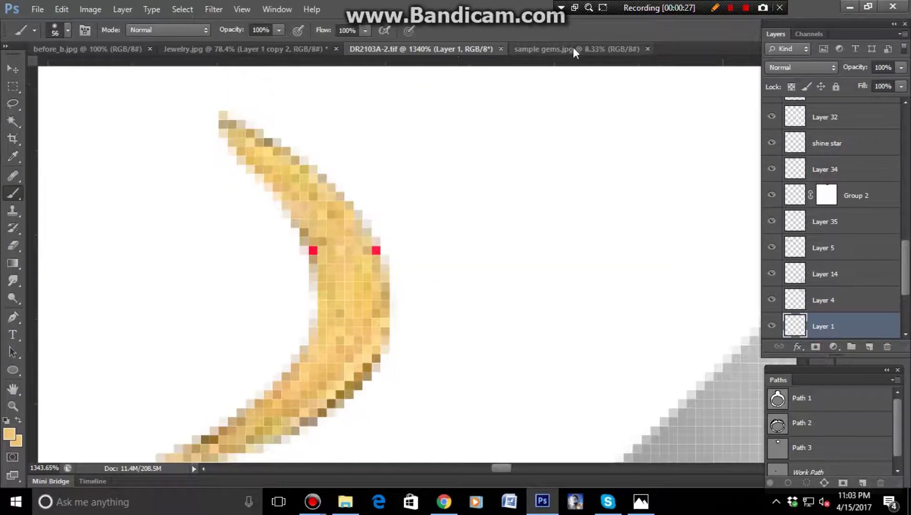
left_click(287, 50)
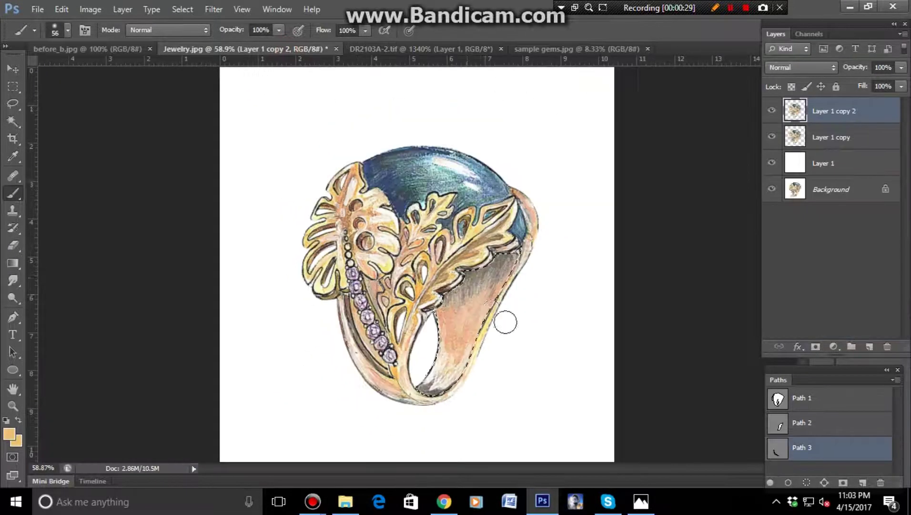
Step: Choose the Gradient tool with the Foreground to Transparent preset
scroll(478, 349, "up", 3)
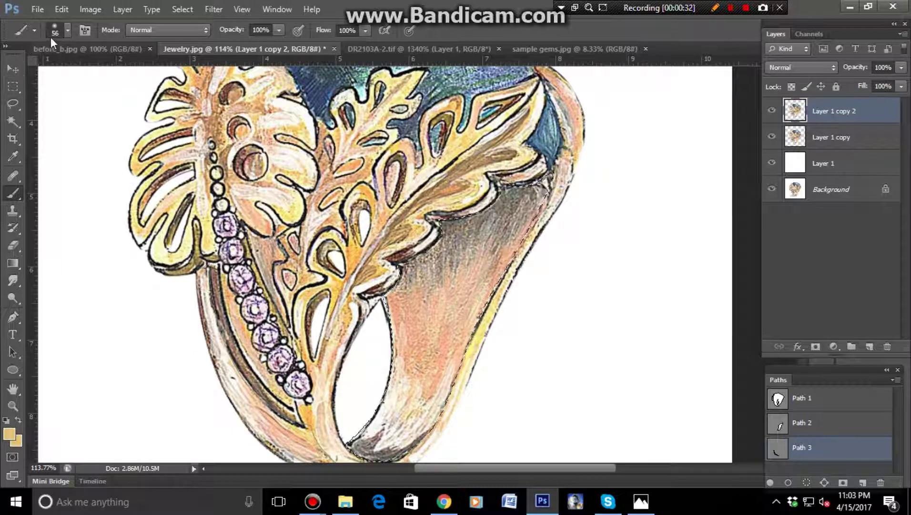
left_click(17, 259)
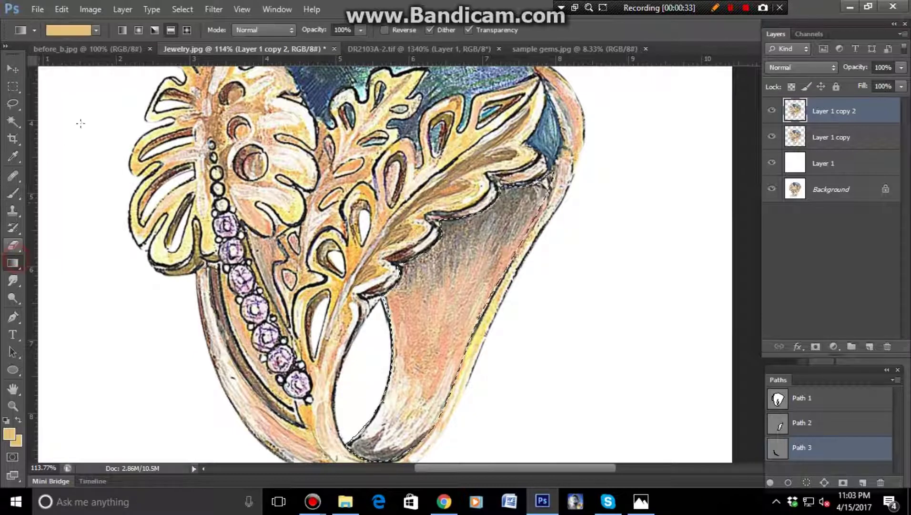
left_click(96, 30)
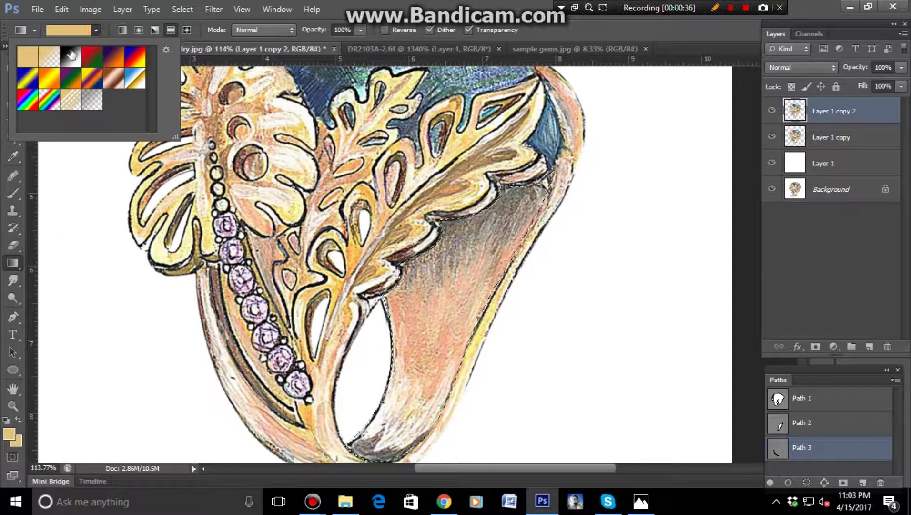
left_click(53, 57)
Step: Drag the tan fade across the inner band, undoing the failed upper-band attempt
left_click_drag(433, 324, 471, 192)
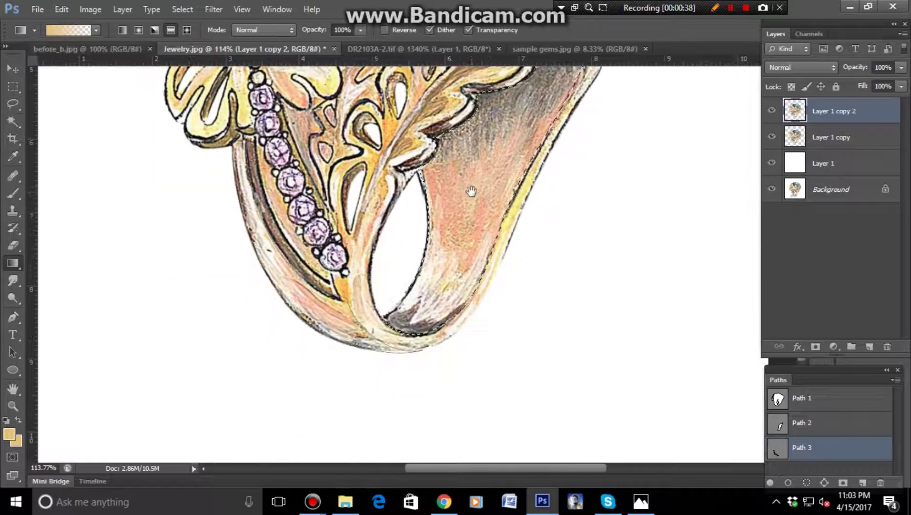
left_click_drag(499, 91, 478, 178)
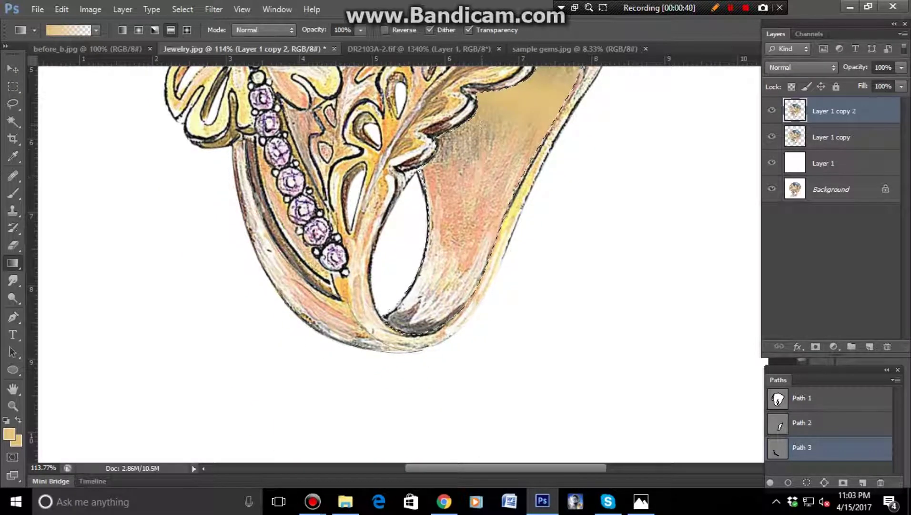
left_click_drag(431, 271, 434, 278)
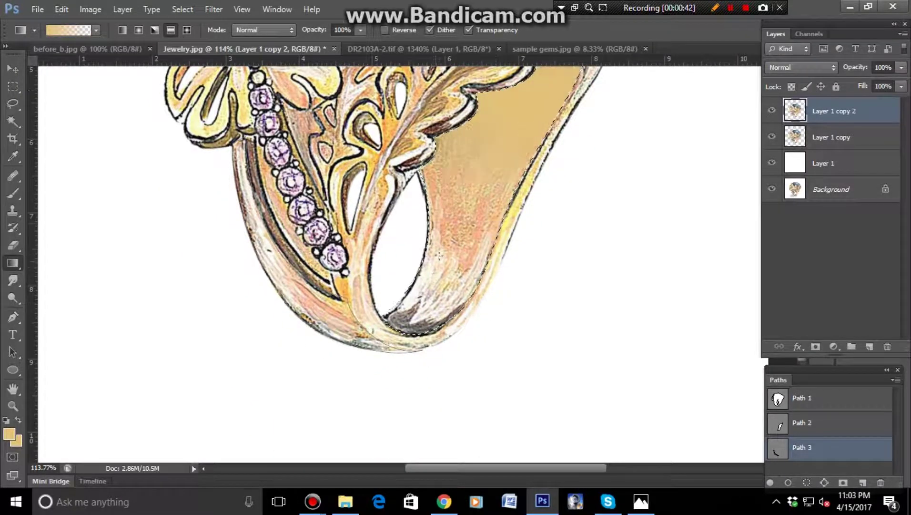
key("ctrl+z")
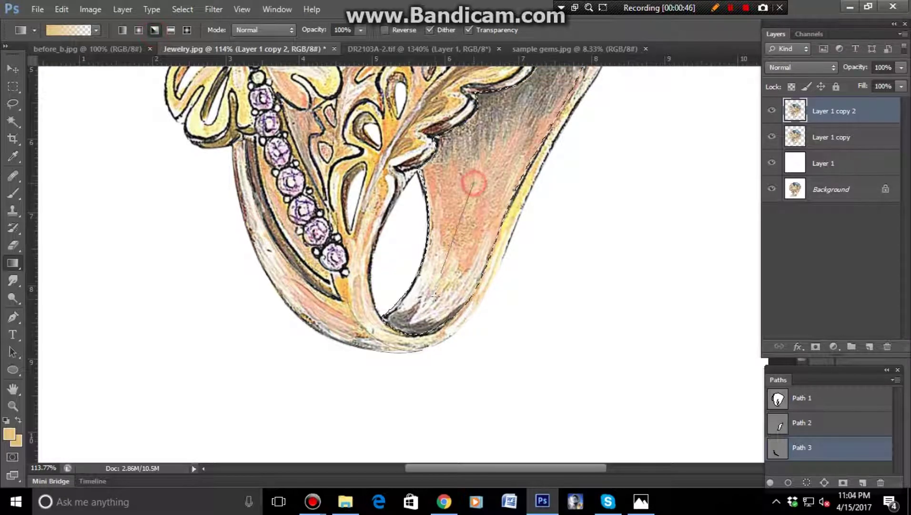
left_click_drag(436, 297, 434, 298)
left_click_drag(493, 186, 497, 266)
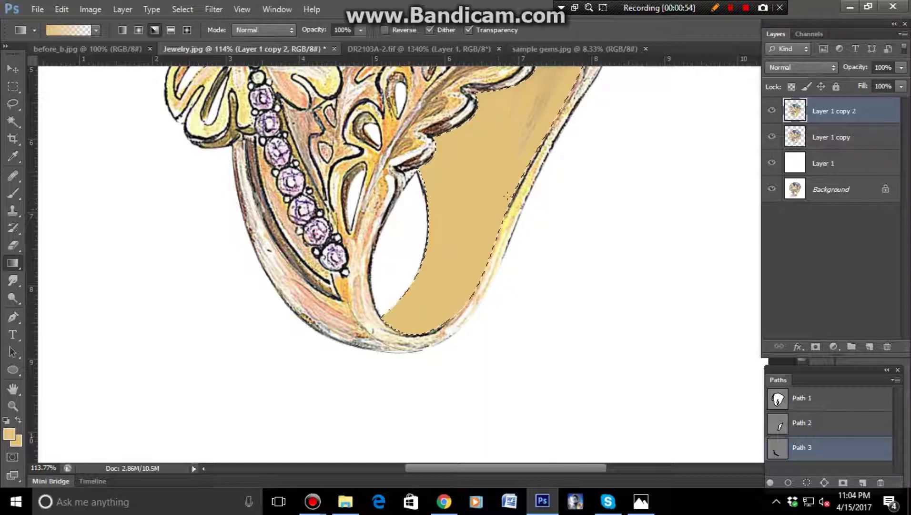
left_click_drag(535, 103, 477, 225)
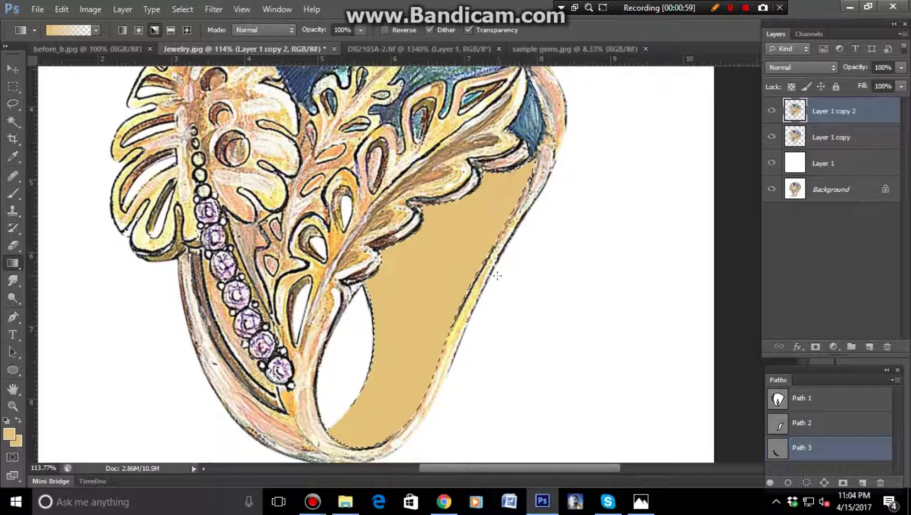
Step: With a large Brush in dark brown, shade across the tan inner band
scroll(468, 256, "down", 2)
scroll(443, 335, "down", 2)
scroll(443, 335, "up", 4)
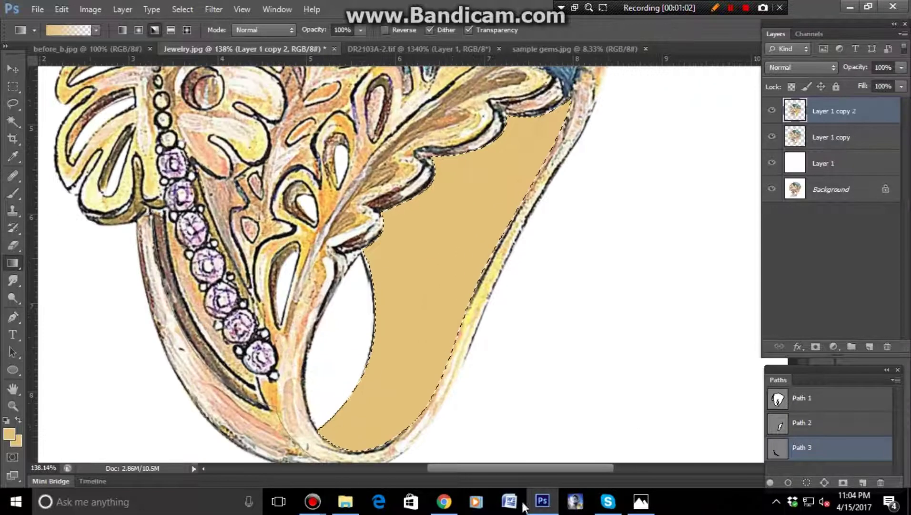
scroll(531, 285, "down", 2)
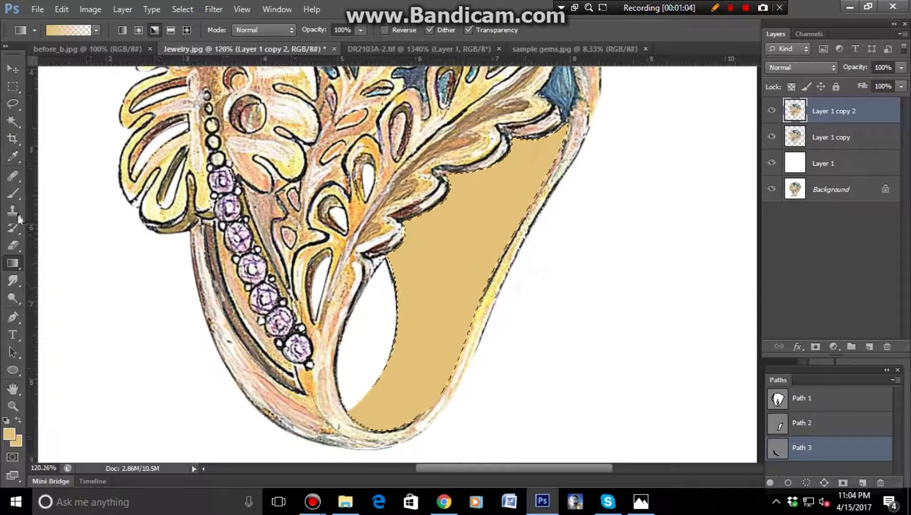
left_click(13, 195)
scroll(407, 264, "up", 1)
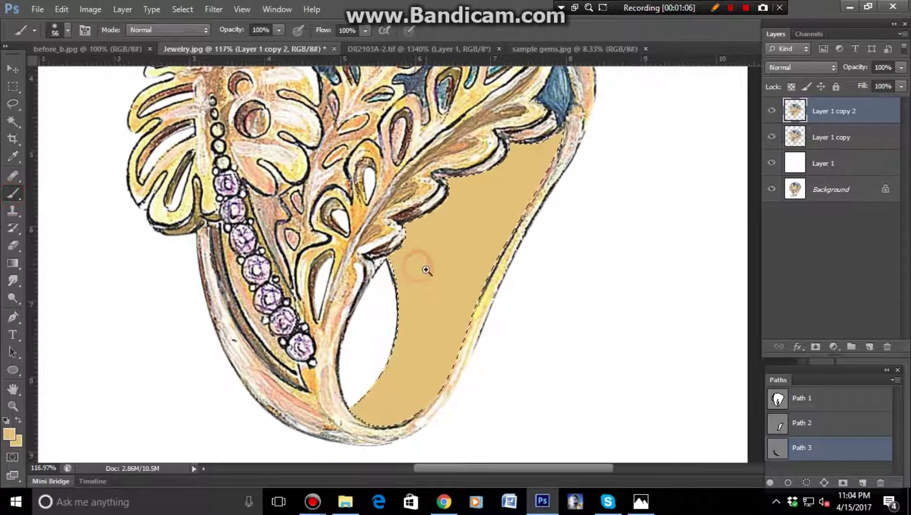
scroll(419, 264, "down", 1)
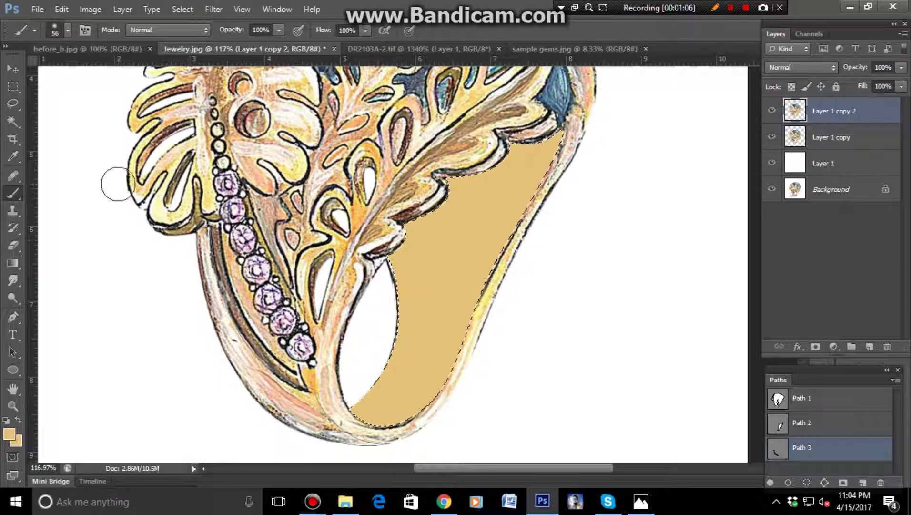
left_click(404, 216, "alt")
left_click_drag(491, 230, 486, 273)
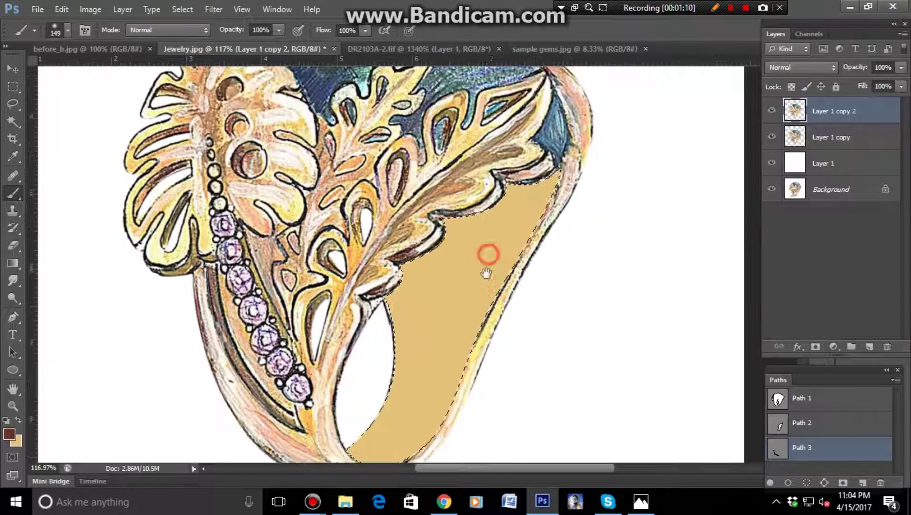
scroll(486, 272, "down", 1)
scroll(486, 273, "down", 1)
left_click_drag(472, 227, 410, 257)
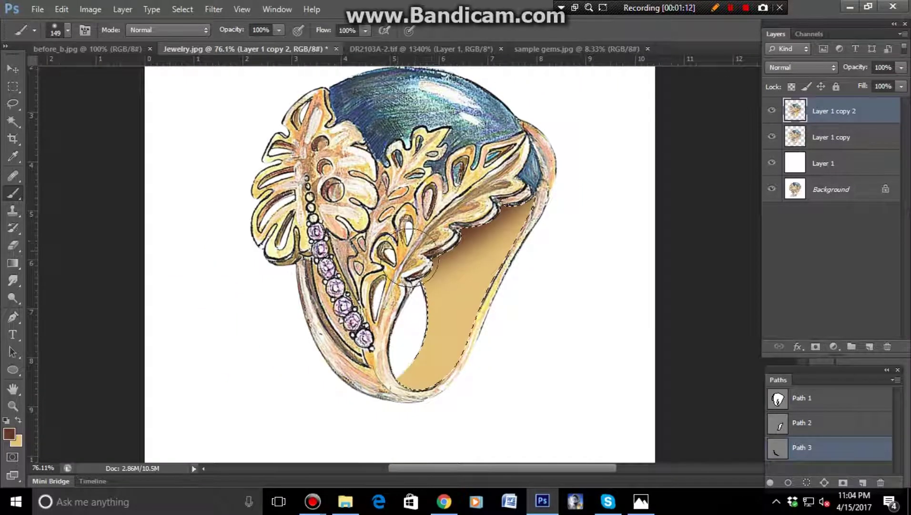
Step: Shade the band's bottom and inner edge brown, then sample the band's light tan
scroll(444, 285, "up", 1)
scroll(423, 332, "up", 1)
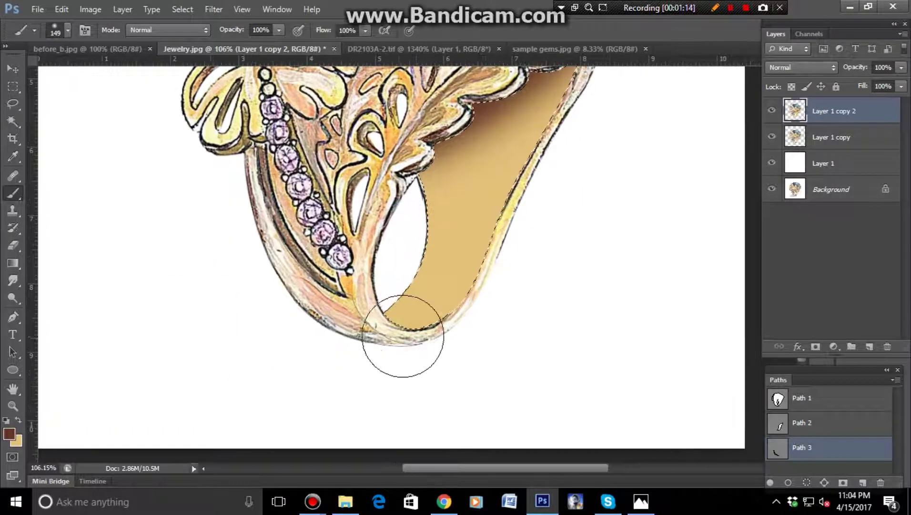
left_click_drag(402, 336, 371, 365)
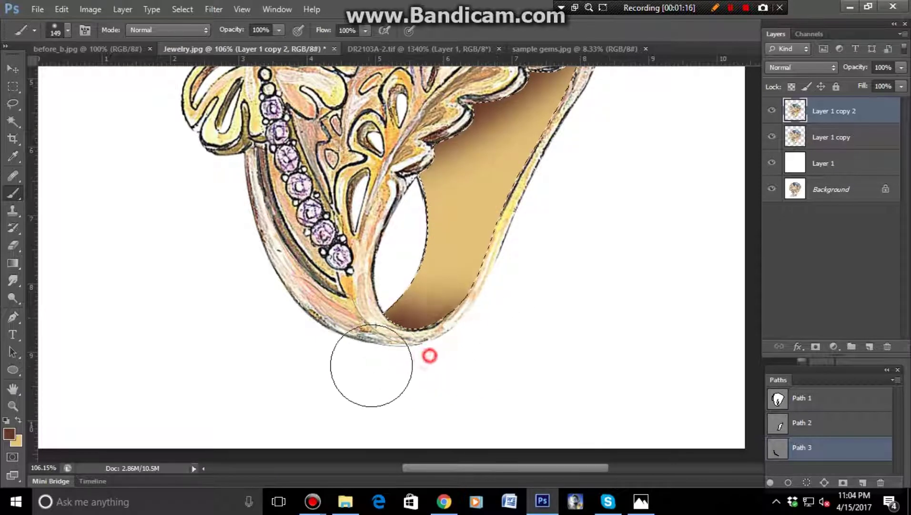
scroll(451, 329, "down", 1)
scroll(477, 267, "up", 1)
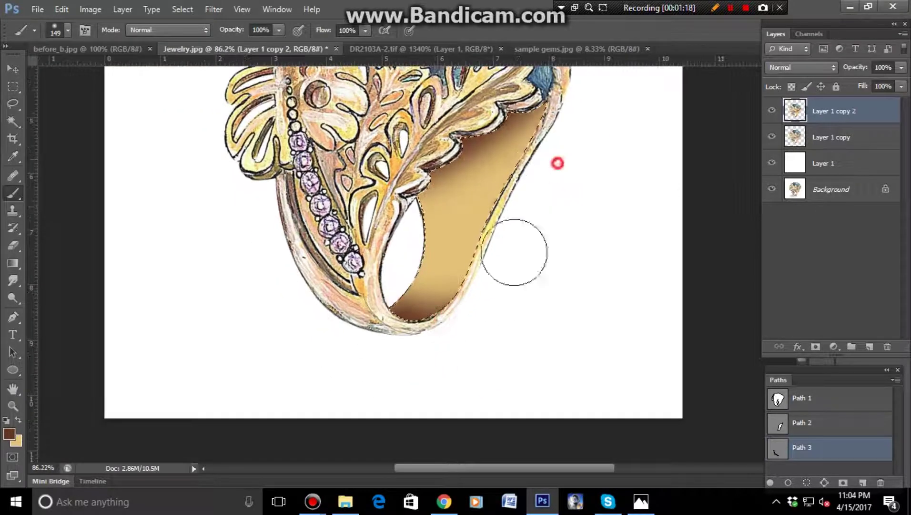
left_click_drag(514, 252, 509, 273)
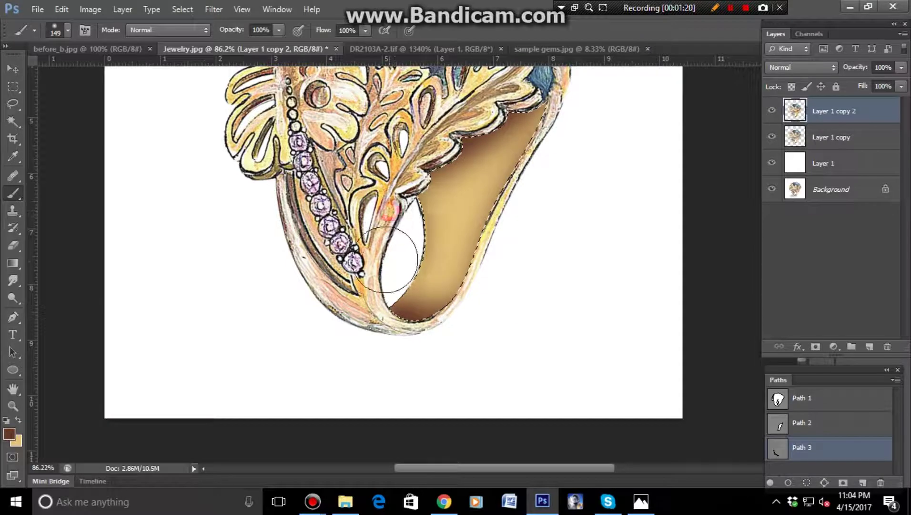
scroll(445, 230, "down", 1)
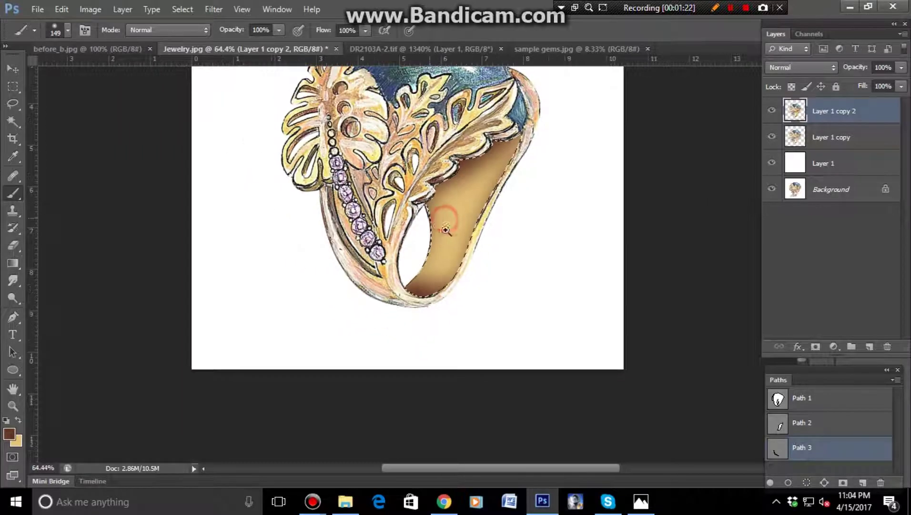
scroll(445, 231, "up", 1)
left_click(465, 211, "alt")
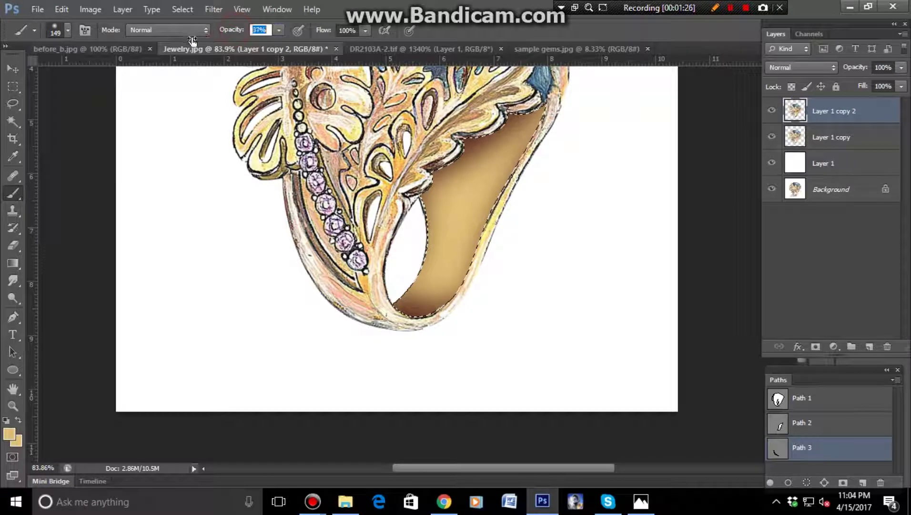
Step: Repaint the upper and middle inner band evenly light tan, then deselect
left_click_drag(517, 133, 313, 226)
key("ctrl+z")
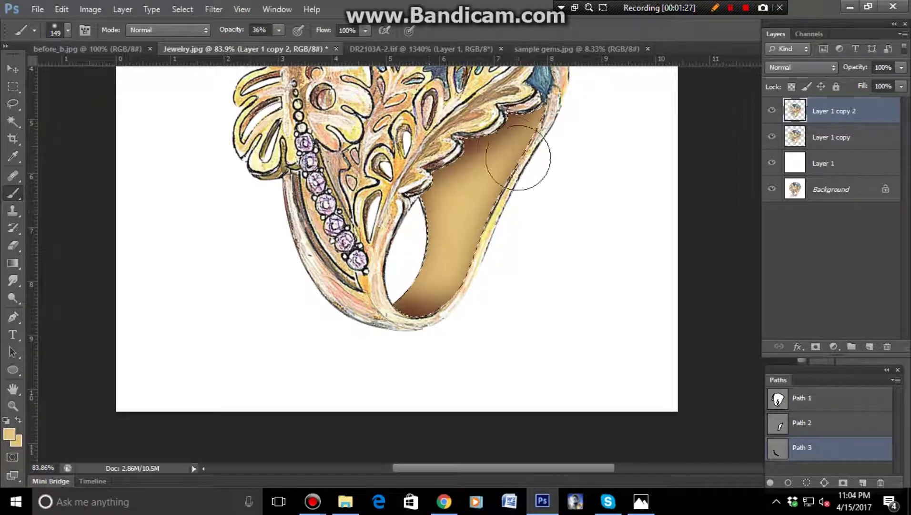
left_click_drag(463, 181, 444, 214)
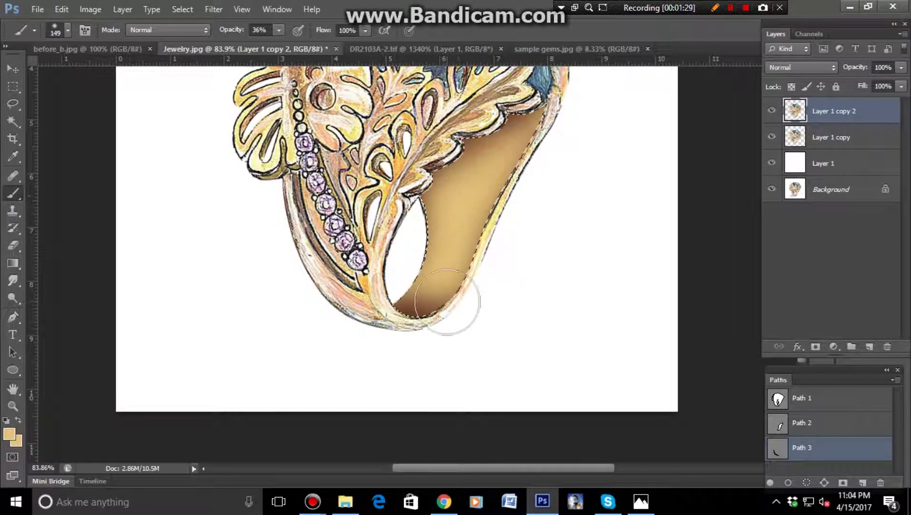
left_click_drag(434, 298, 480, 326)
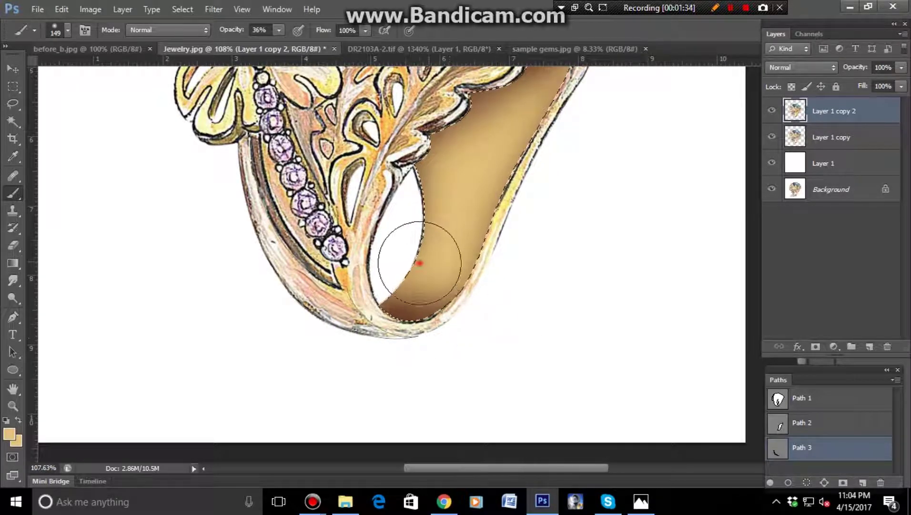
left_click_drag(463, 184, 462, 230)
key("ctrl+d")
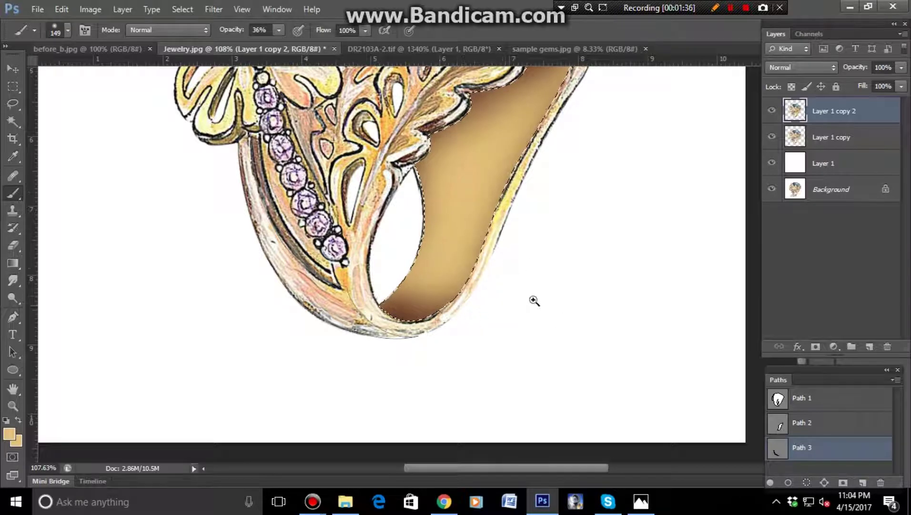
Step: Load the outer ring band's saved path as a selection
left_click_drag(535, 301, 568, 350)
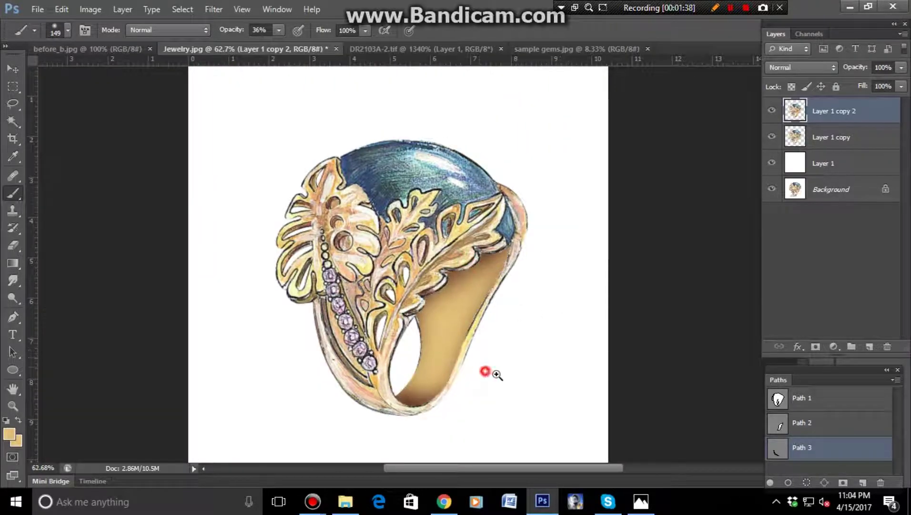
mouse_move(496, 373)
left_mouse_down()
mouse_move(511, 360)
mouse_move(478, 356)
left_mouse_up()
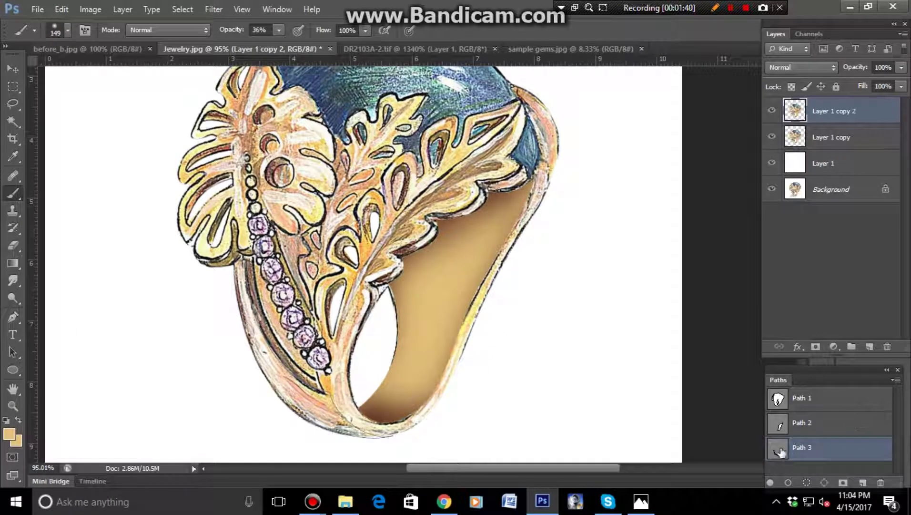
left_click(780, 429, "ctrl")
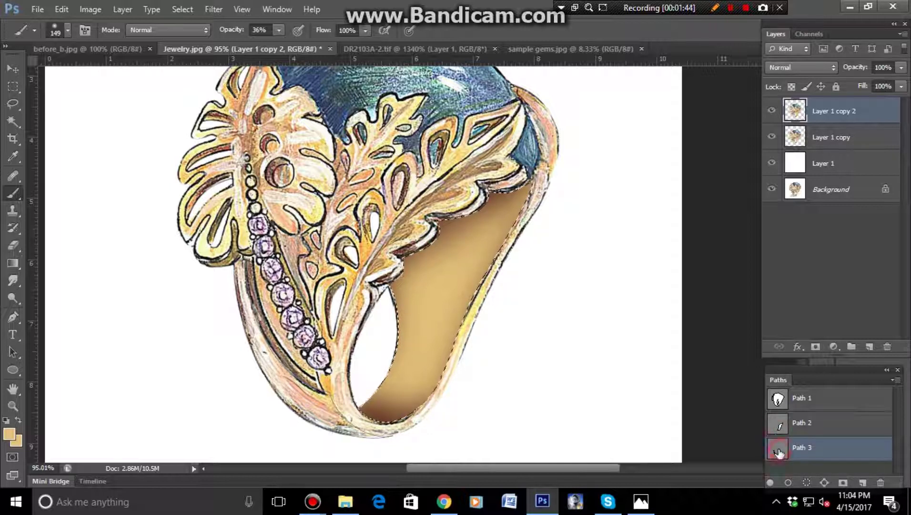
left_click(779, 453, "ctrl")
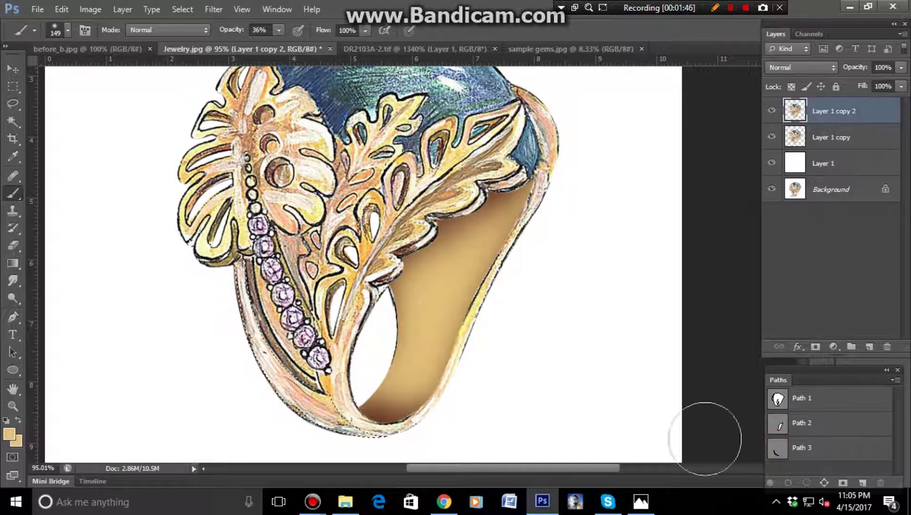
Step: Paint smooth gold across the lower outer band, adding a darker inner-ring shade
left_click_drag(417, 377, 437, 322)
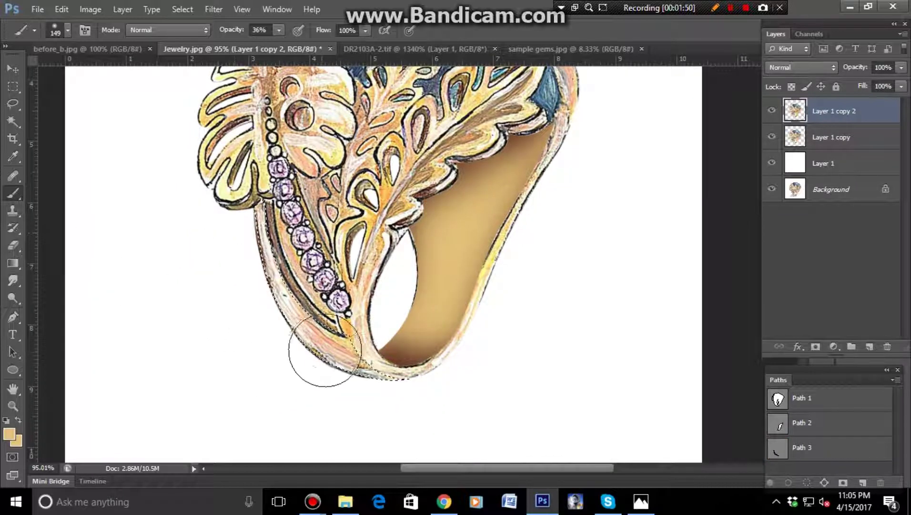
left_click_drag(244, 321, 264, 291)
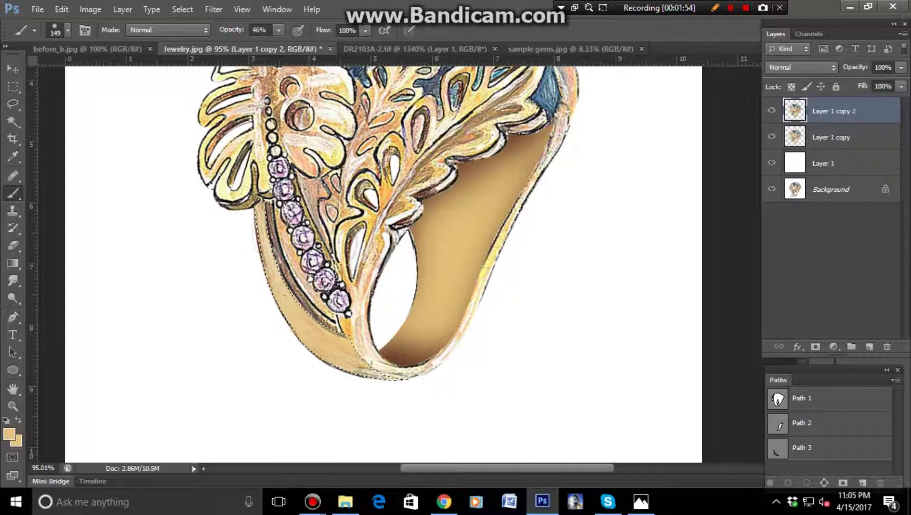
left_click_drag(342, 366, 386, 382)
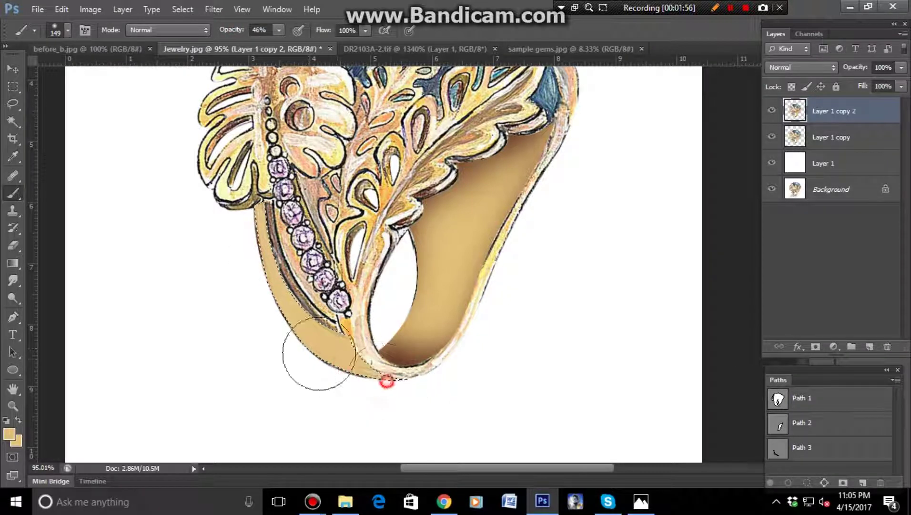
left_click(415, 351, "alt")
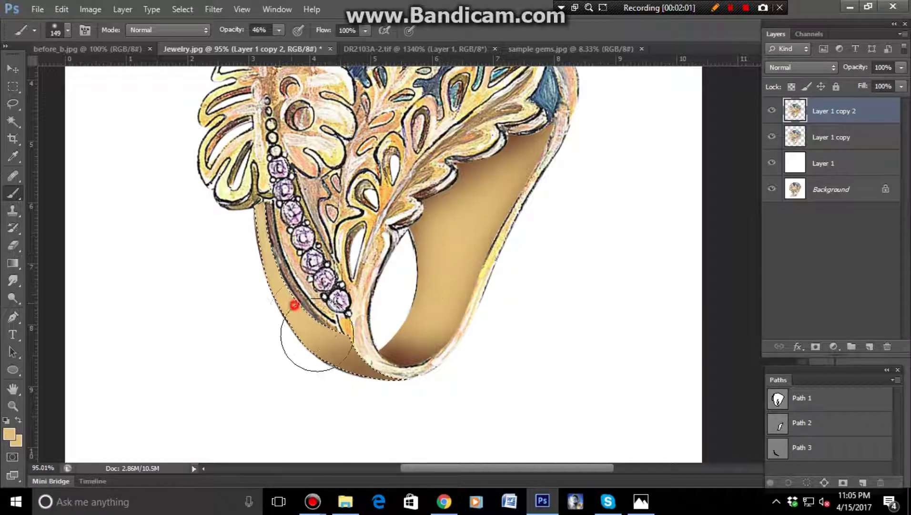
mouse_move(304, 370)
left_mouse_down()
mouse_move(343, 422)
mouse_move(424, 402)
left_mouse_up()
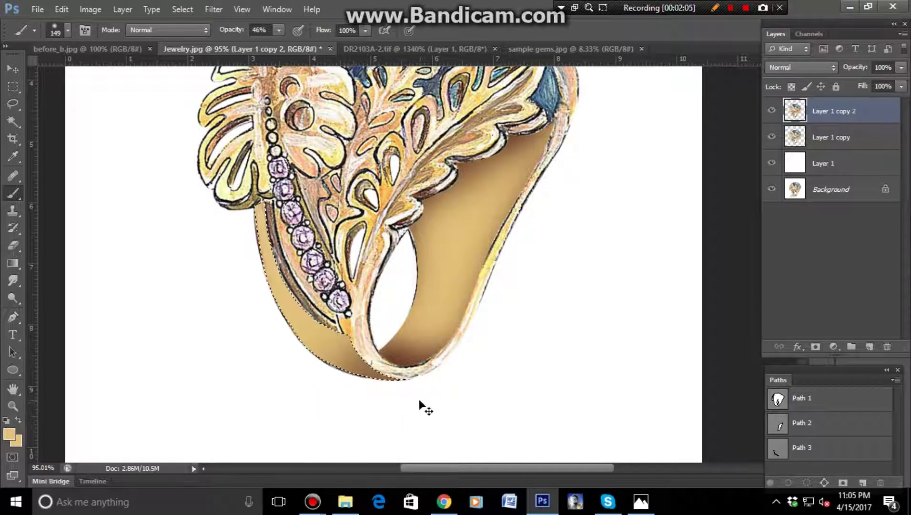
left_click_drag(423, 345, 383, 354)
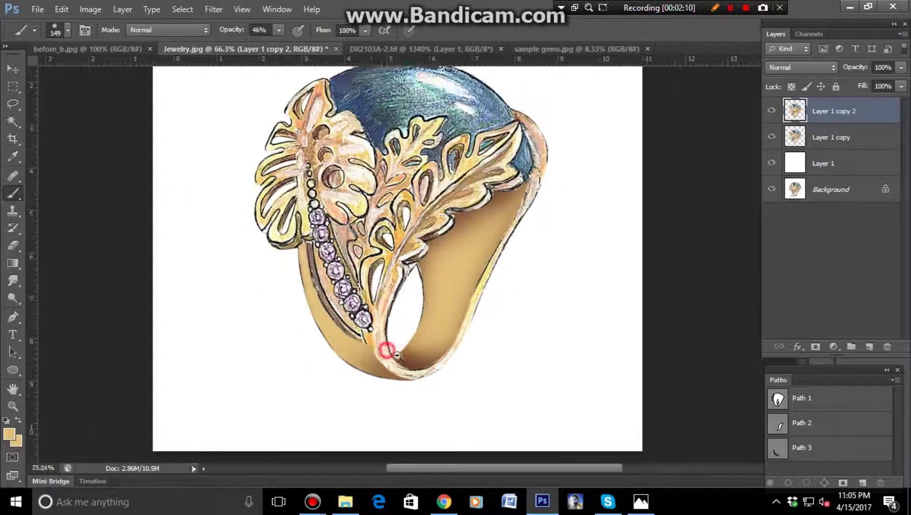
left_click_drag(524, 240, 488, 305)
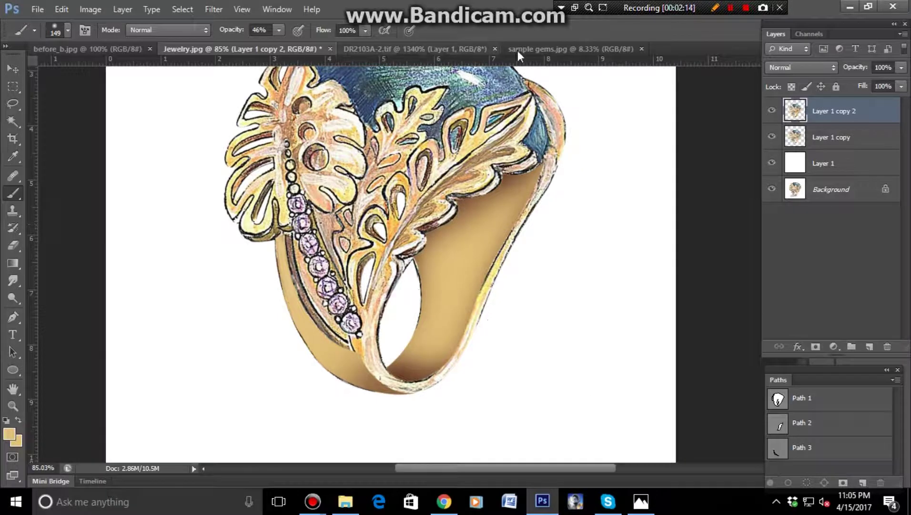
Step: Load Path 1, add a new layer, and fill it with tan sampled from DR2103A-2.tif
scroll(565, 243, "down", 2)
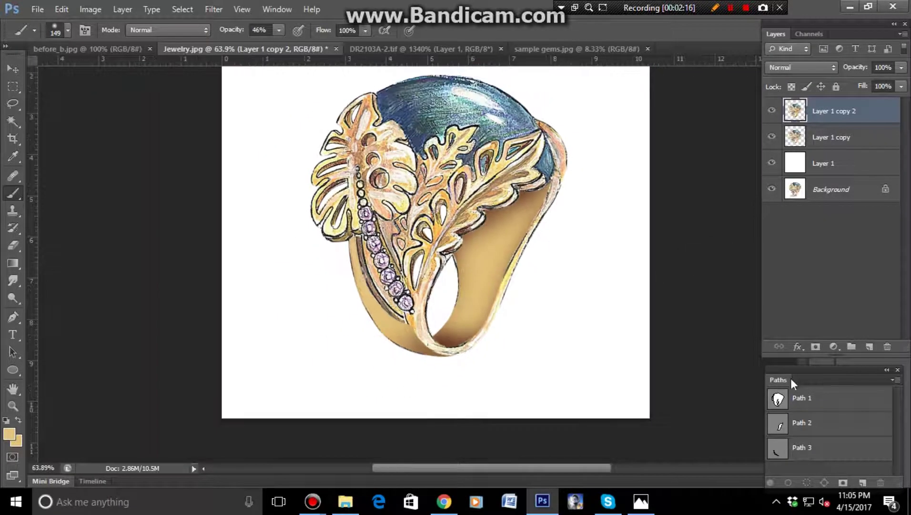
left_click(777, 399, "ctrl")
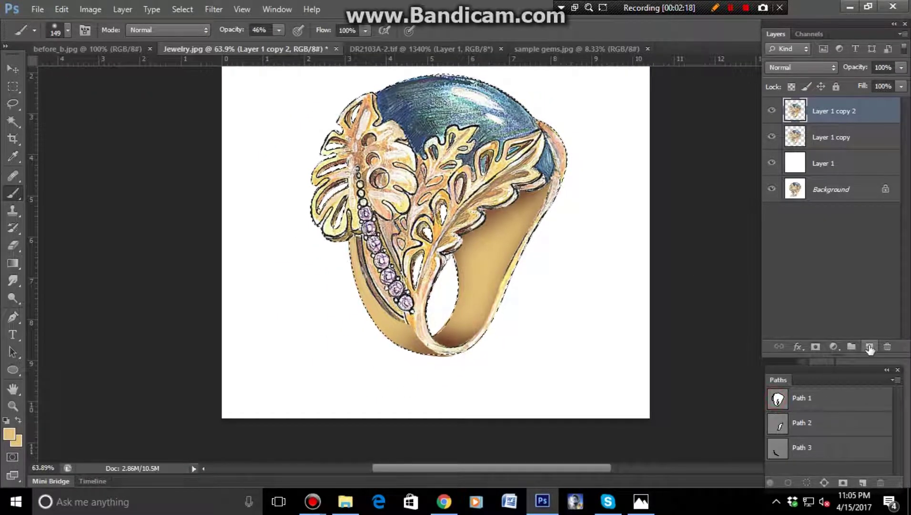
left_click(869, 347)
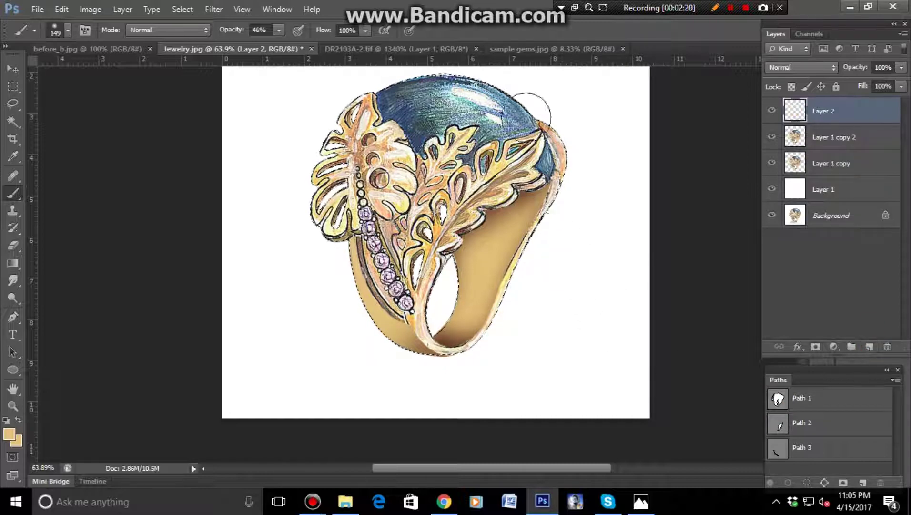
left_click(443, 50)
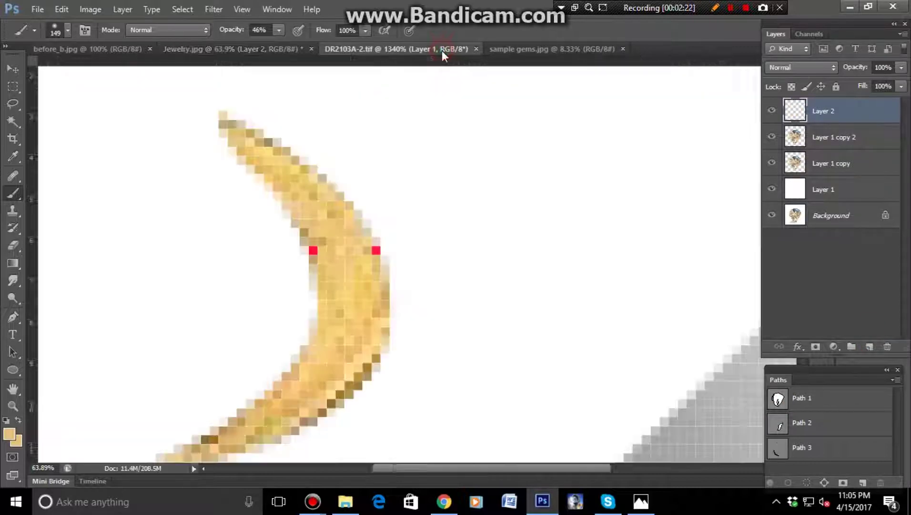
left_click(341, 250, "alt")
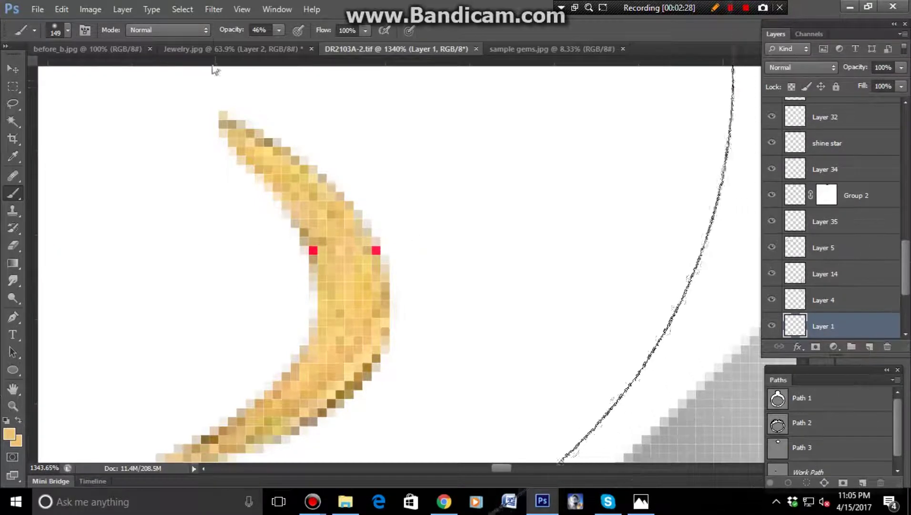
left_click(228, 47)
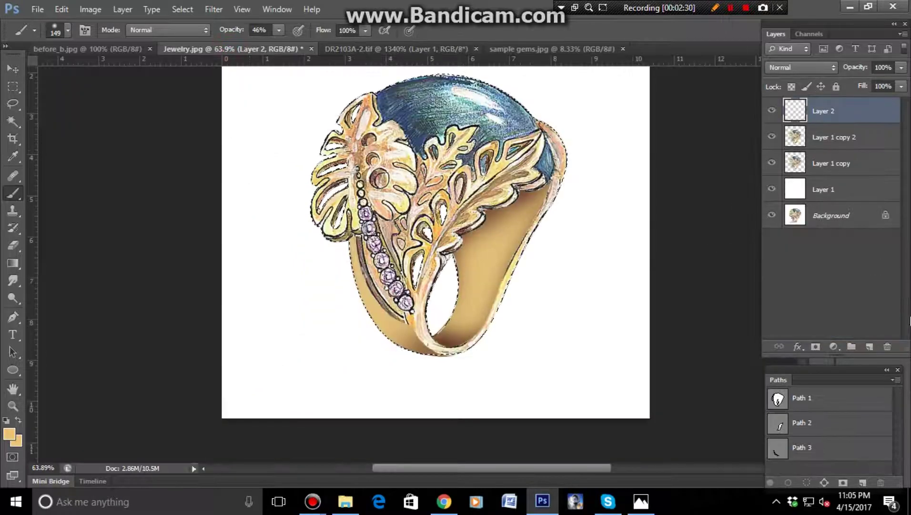
key("alt+BackSpace")
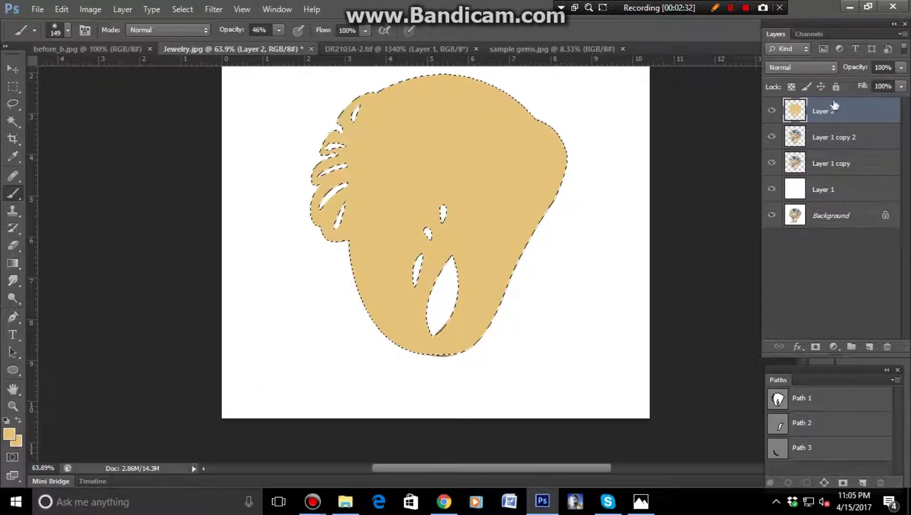
Step: Set the tan layer to tint the ring gold, paint the top stone blue-green, and merge down
left_click(819, 67)
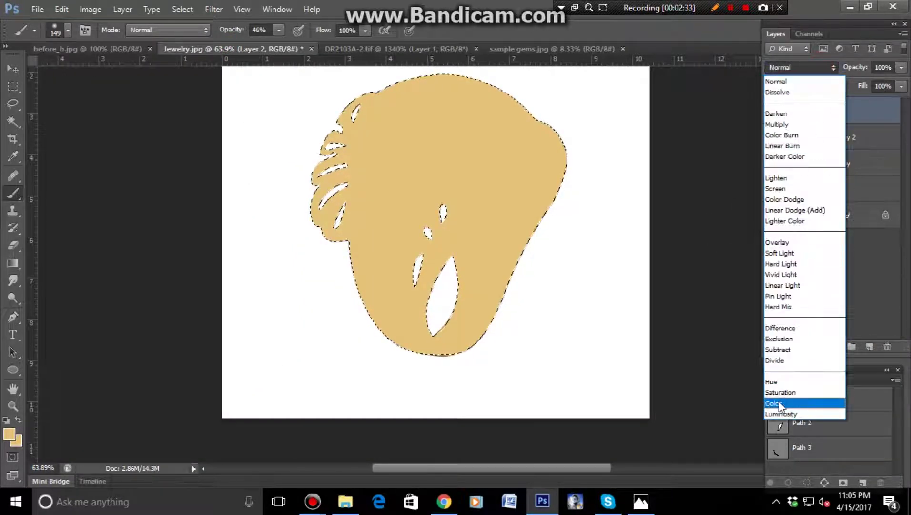
left_click(787, 405)
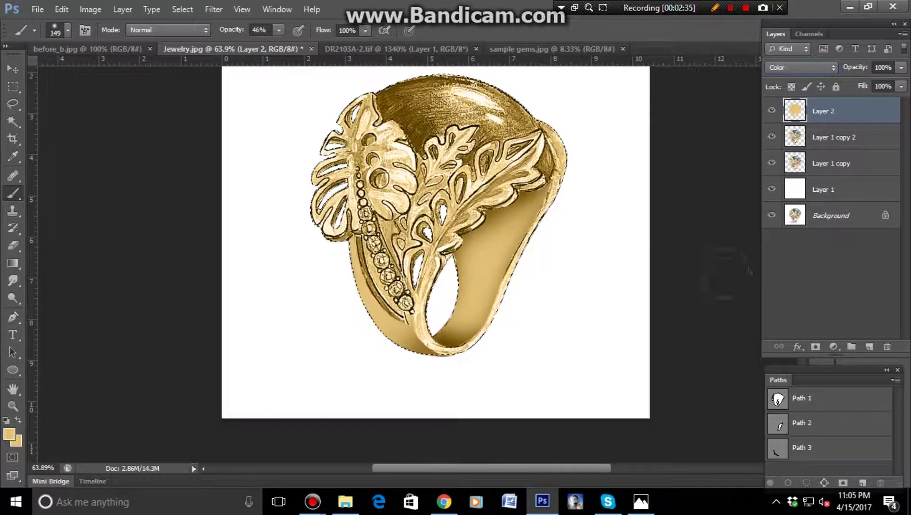
left_click(816, 348)
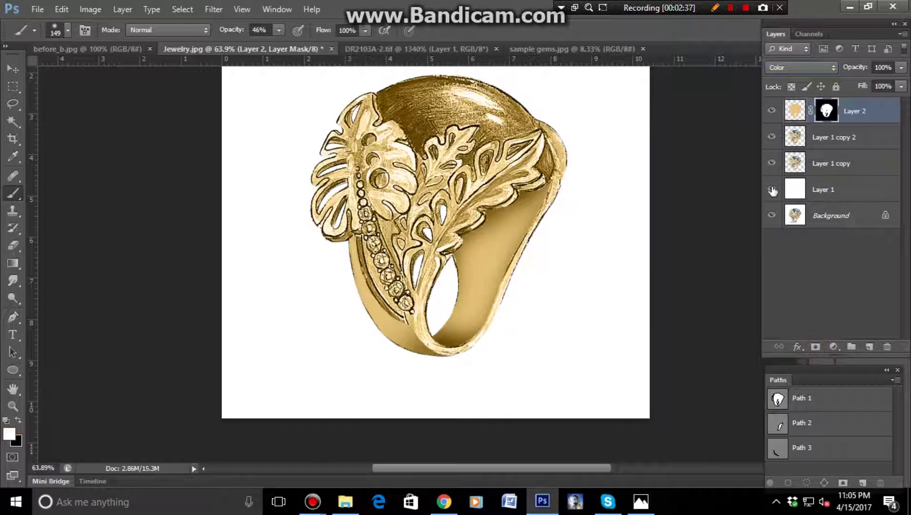
key("x")
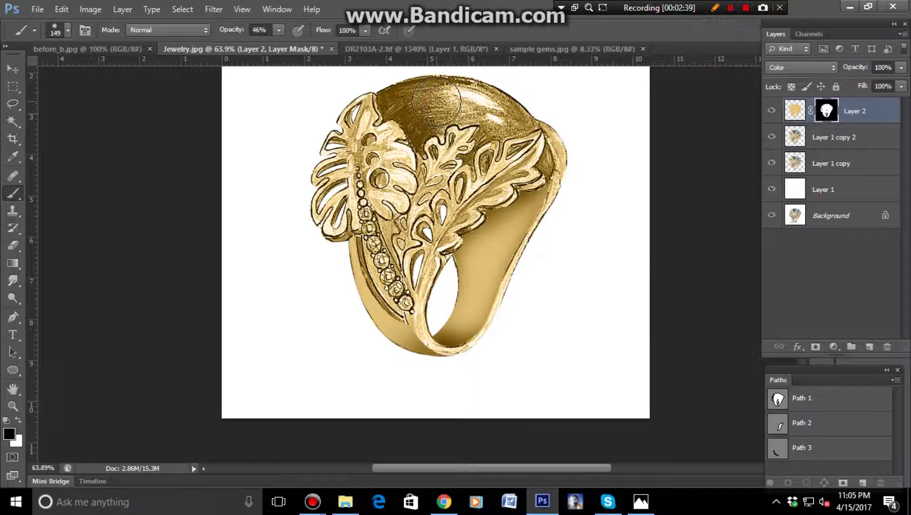
left_click_drag(437, 101, 519, 126)
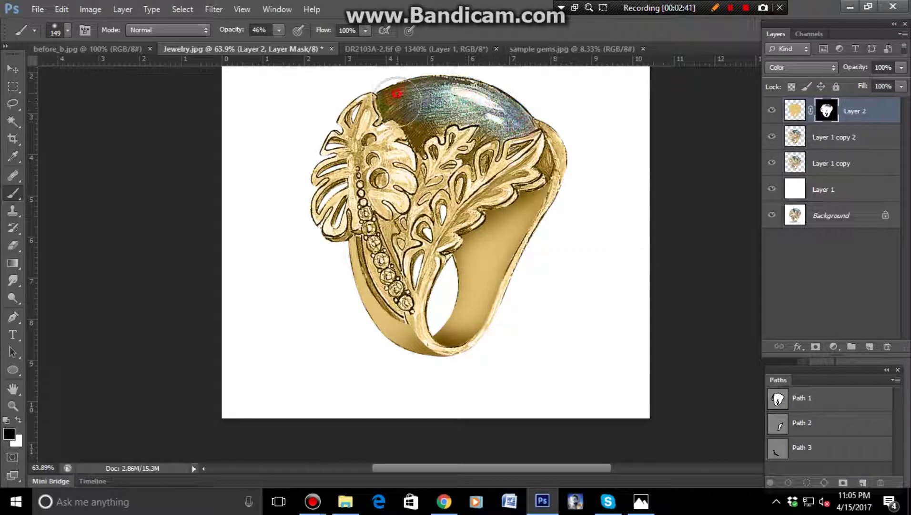
left_click_drag(510, 108, 400, 84)
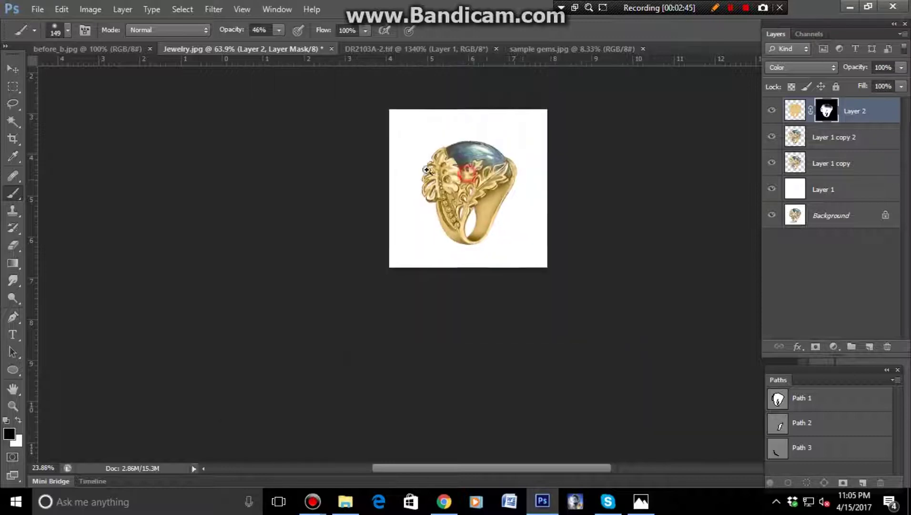
left_click_drag(449, 292, 466, 306)
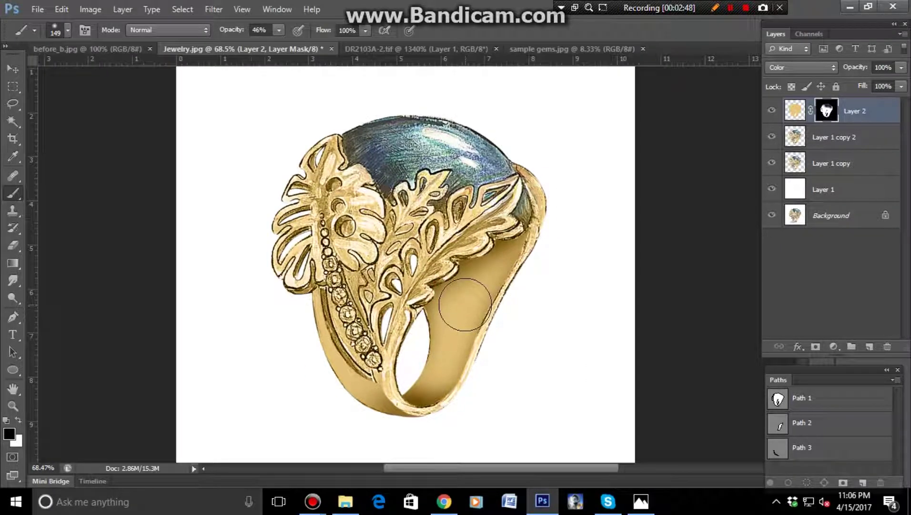
key("ctrl+e")
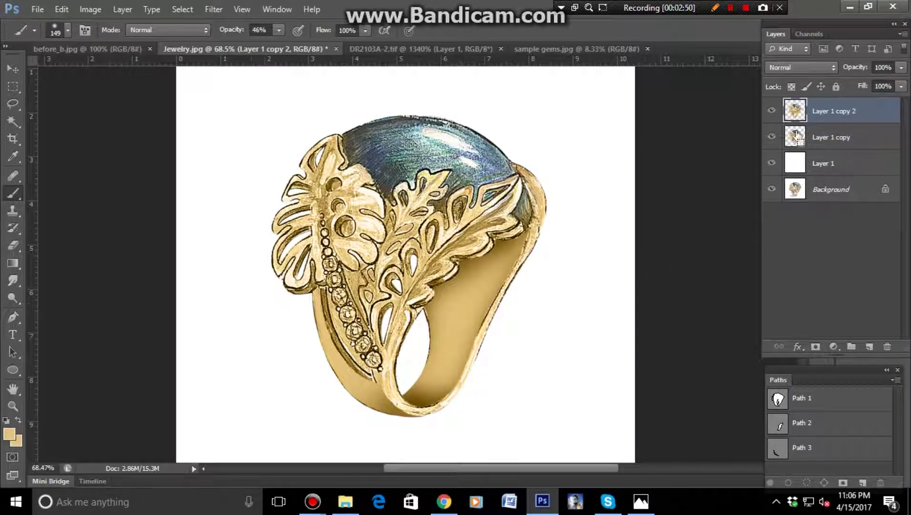
Step: Load the ring selection and smudge the stone's white highlight and top edge
left_click(803, 119, "ctrl")
scroll(427, 179, "up", 1)
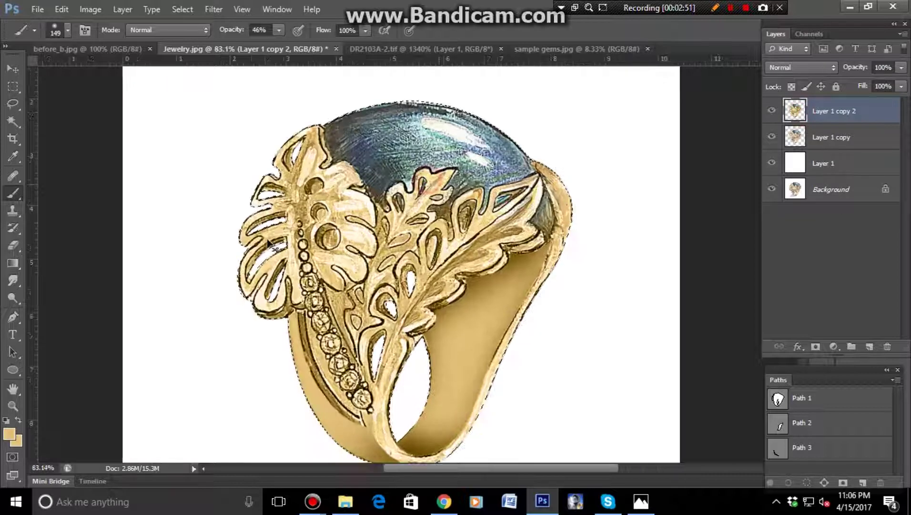
left_click(10, 282)
scroll(461, 134, "up", 1)
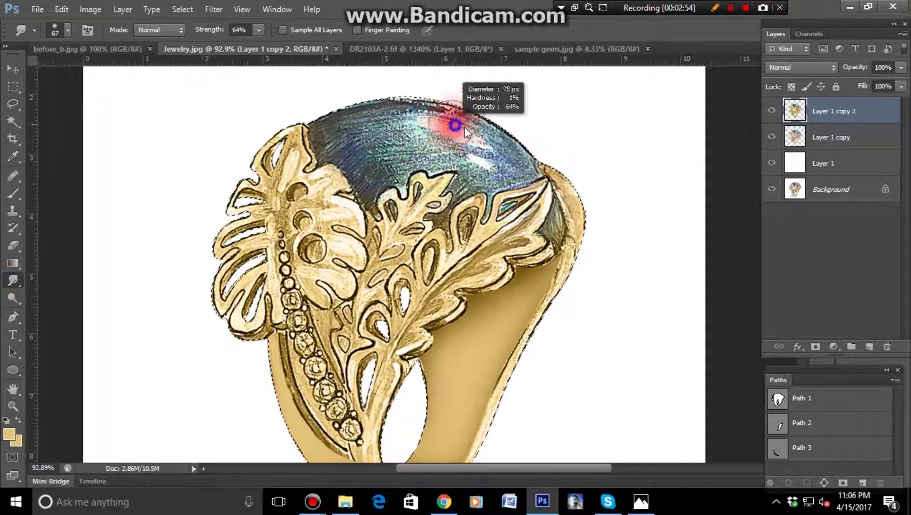
mouse_move(433, 102)
left_mouse_down()
mouse_move(483, 152)
mouse_move(513, 152)
mouse_move(446, 99)
left_mouse_up()
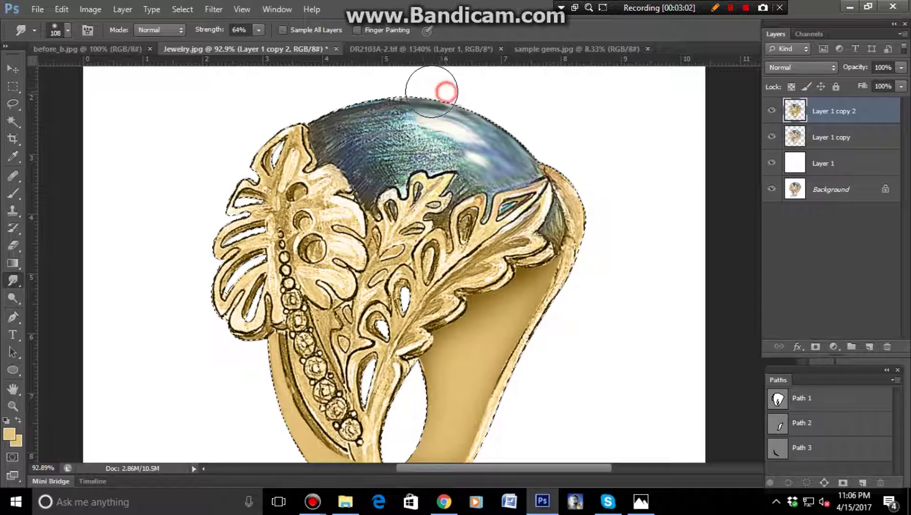
mouse_move(446, 99)
left_mouse_down()
mouse_move(380, 88)
mouse_move(333, 98)
mouse_move(424, 140)
left_mouse_up()
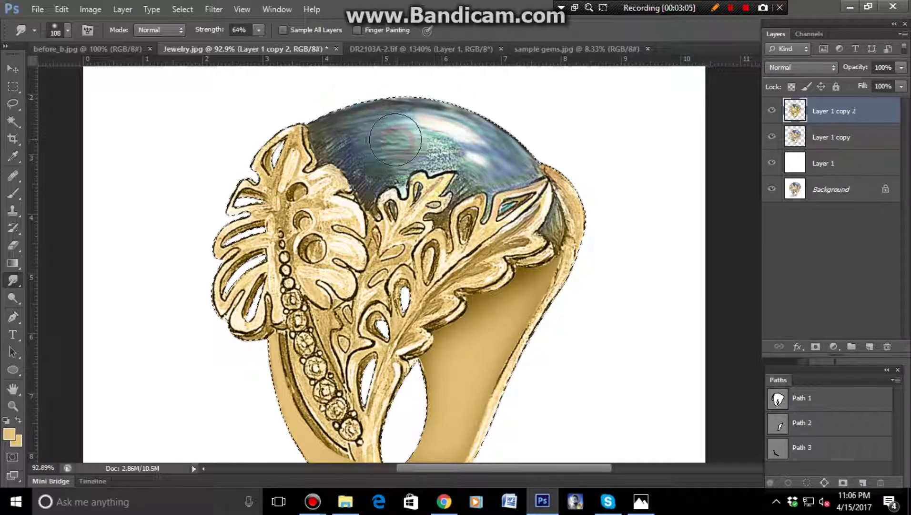
scroll(424, 140, "up", 3)
key("bracketleft")
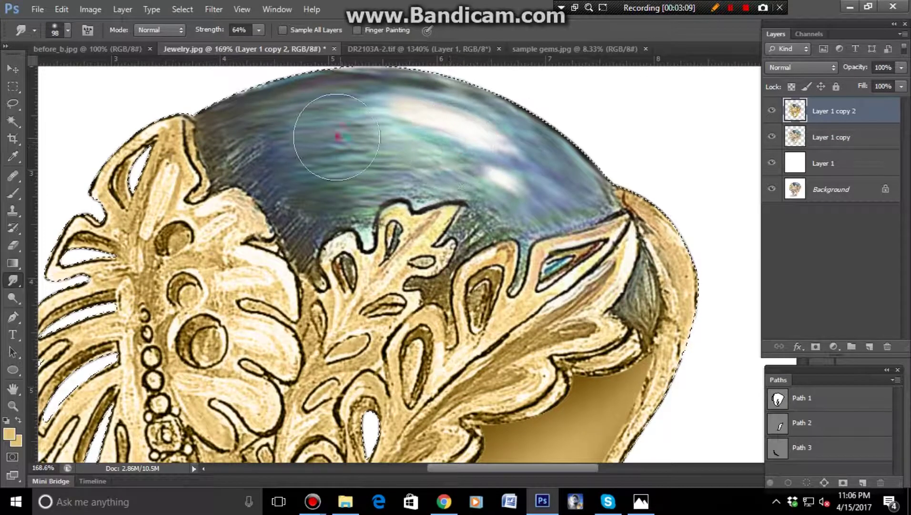
Step: With a smaller smudge brush, blend the stone's upper streaks and lower edge smooth
mouse_move(442, 144)
left_mouse_down()
mouse_move(279, 143)
mouse_move(302, 203)
mouse_move(254, 72)
mouse_move(387, 143)
mouse_move(376, 127)
mouse_move(371, 141)
left_mouse_up()
right_click(257, 143, "alt")
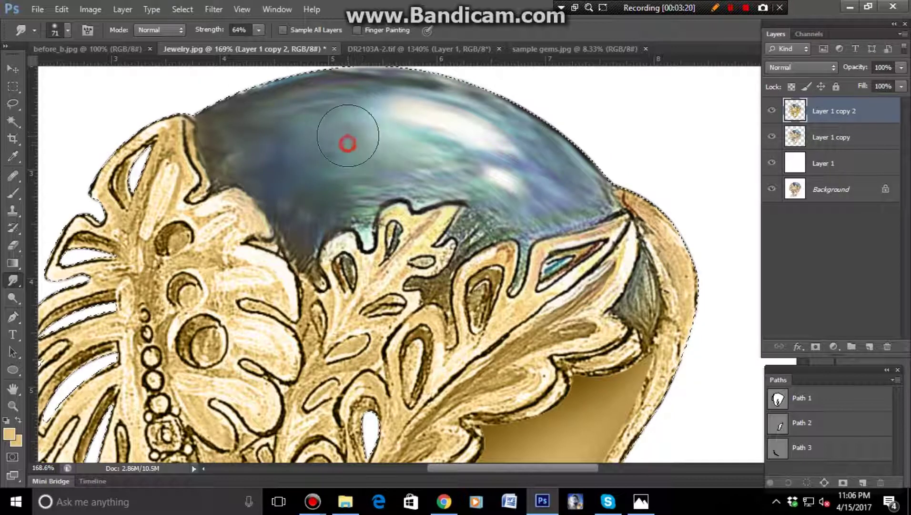
left_click_drag(360, 134, 346, 132)
mouse_move(413, 165)
left_mouse_down()
mouse_move(400, 163)
mouse_move(430, 150)
mouse_move(275, 118)
left_mouse_up()
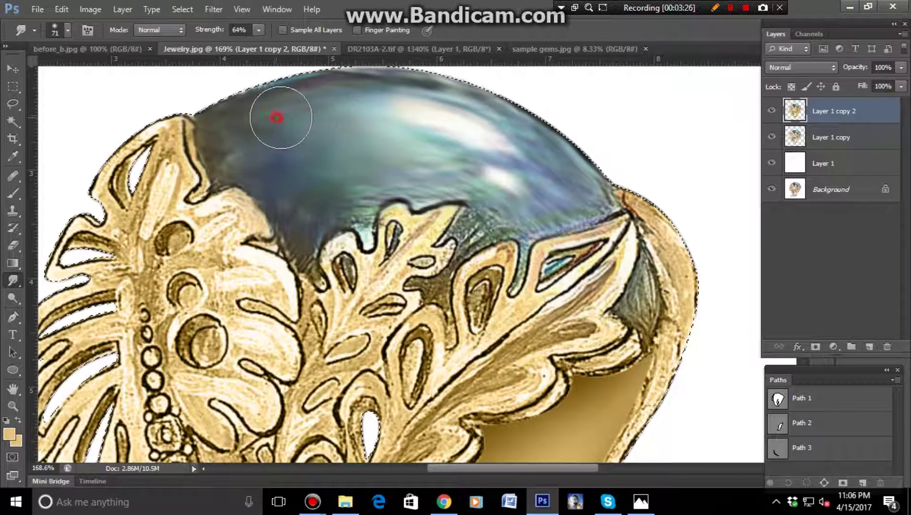
scroll(479, 157, "right", 3)
left_click_drag(437, 152, 460, 260)
mouse_move(379, 173)
left_mouse_down()
mouse_move(336, 152)
mouse_move(288, 153)
mouse_move(360, 149)
mouse_move(352, 156)
left_mouse_up()
mouse_move(458, 187)
left_mouse_down()
mouse_move(539, 230)
mouse_move(572, 260)
left_mouse_up()
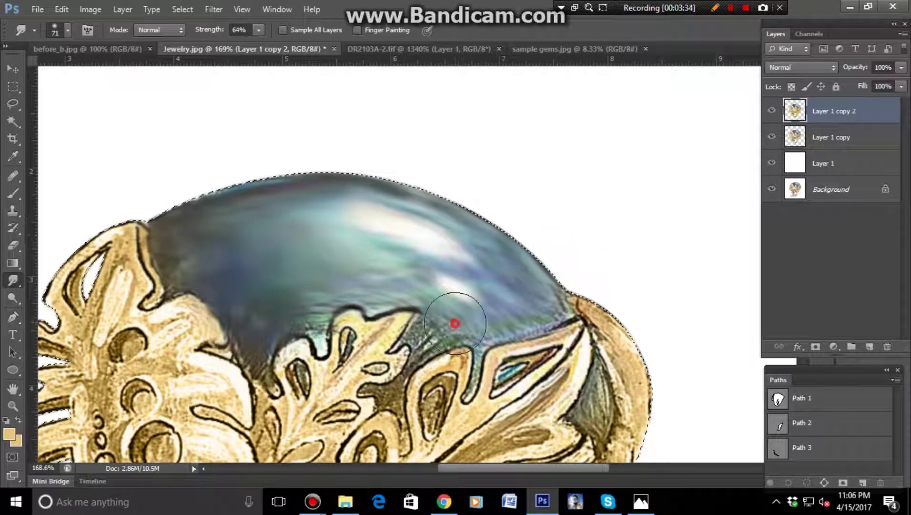
right_click(437, 317, "alt")
left_click_drag(438, 322, 432, 333)
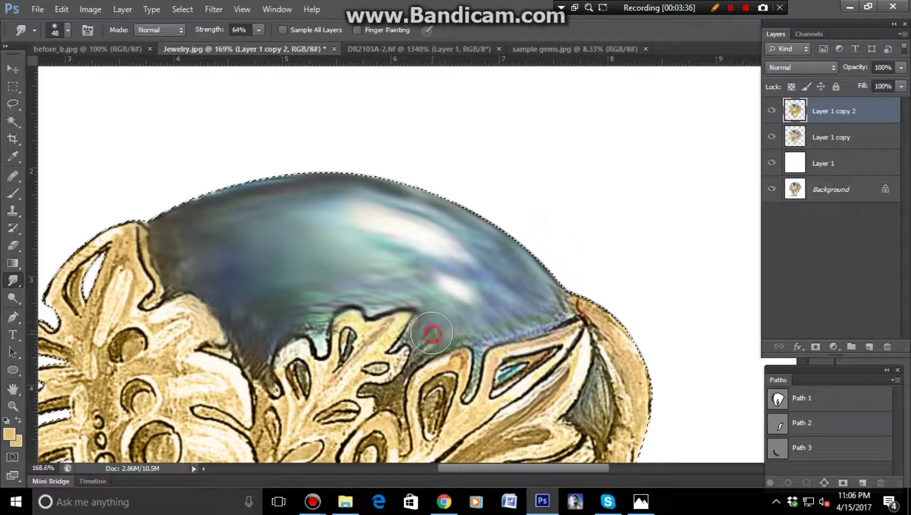
left_click_drag(319, 316, 315, 310)
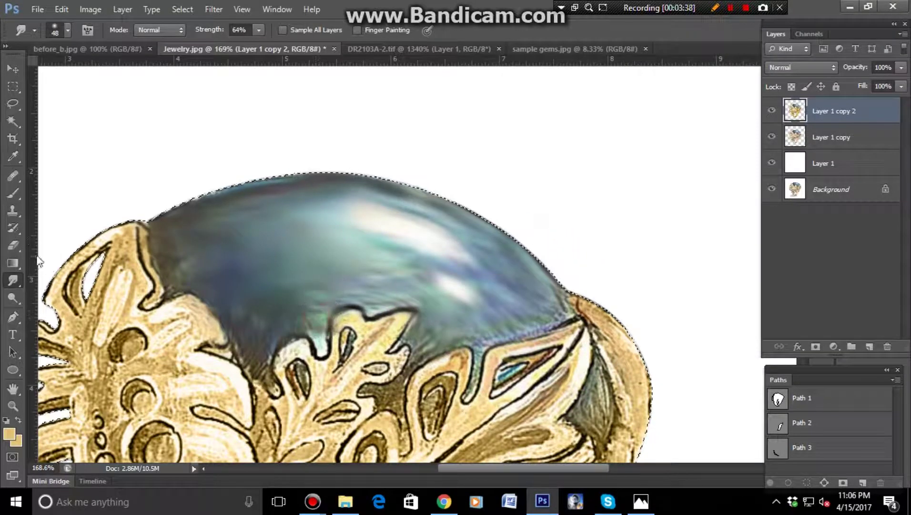
left_click(14, 195)
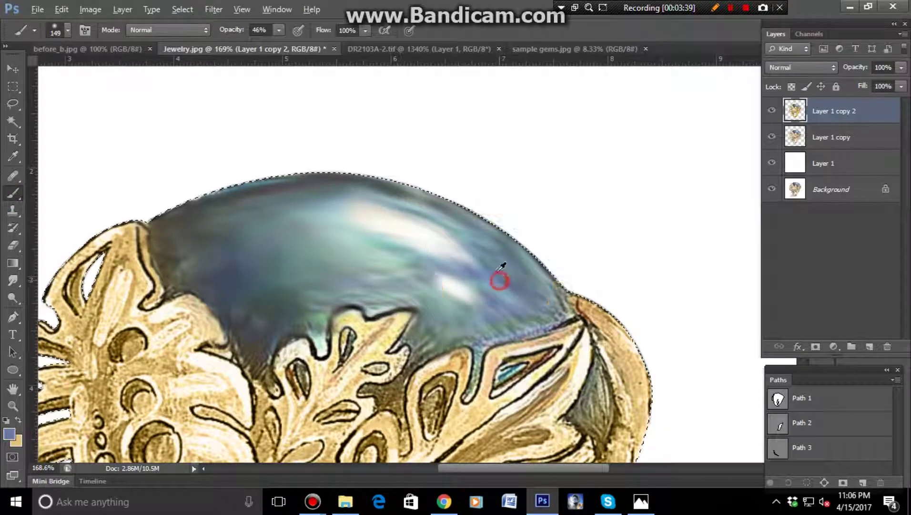
Step: Paint light grey and blue-grey sampled from the stone over its upper highlights
mouse_move(501, 266)
left_mouse_down()
mouse_move(438, 173)
mouse_move(269, 133)
left_mouse_up()
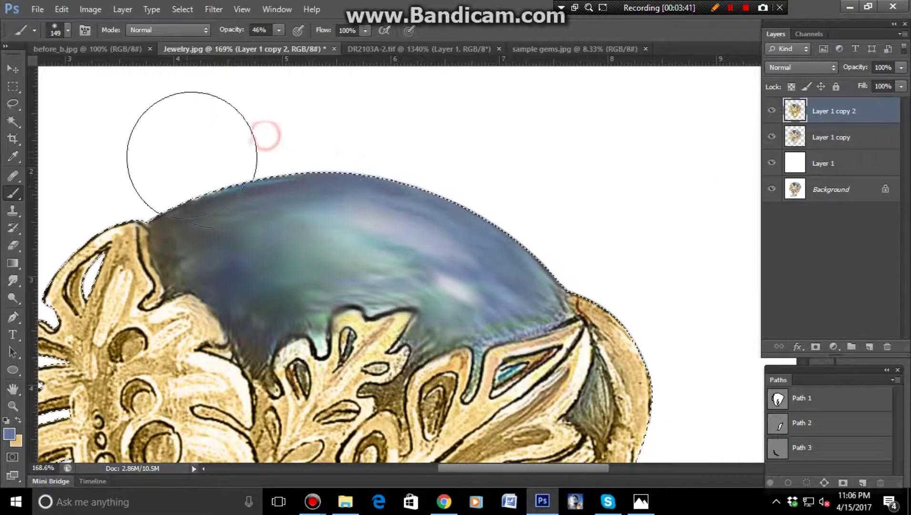
left_click(193, 157)
left_click(362, 214, "alt")
left_click_drag(340, 214, 431, 244)
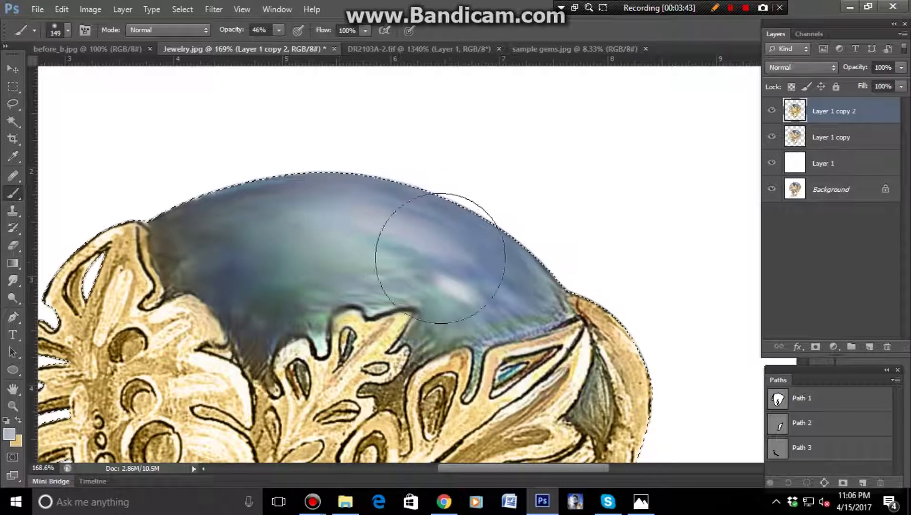
left_click(482, 301, "alt")
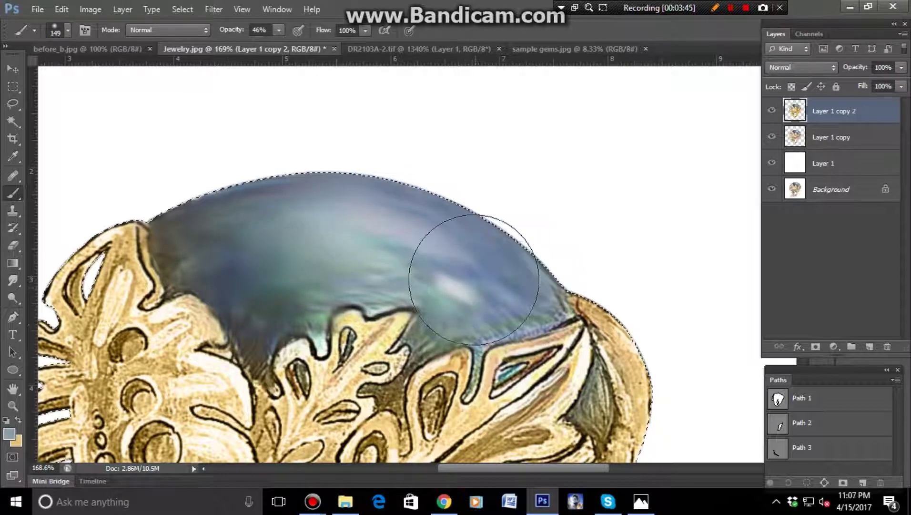
left_click_drag(474, 275, 360, 240)
left_click_drag(234, 241, 205, 222)
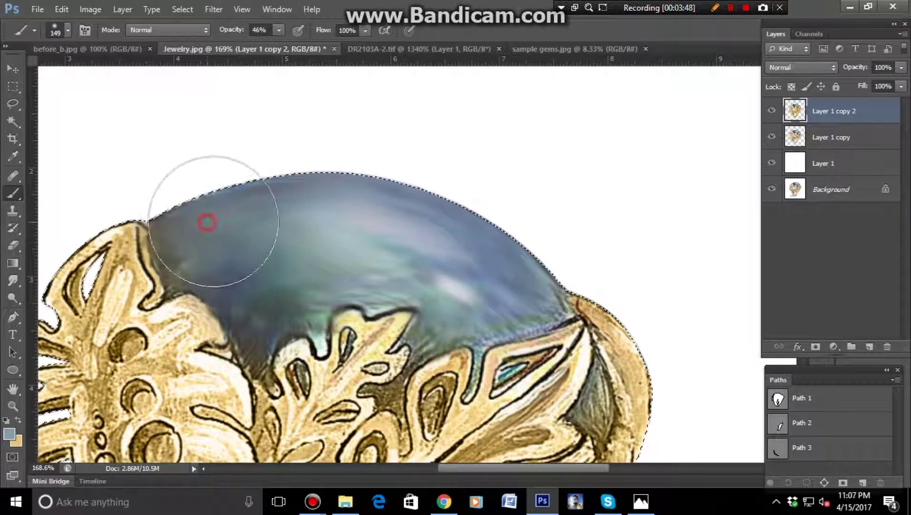
Step: Fit the ring in view and repaint the stone's upper-left edge and upper-right shading blue-grey
key("ctrl+0")
scroll(435, 197, "up", 5)
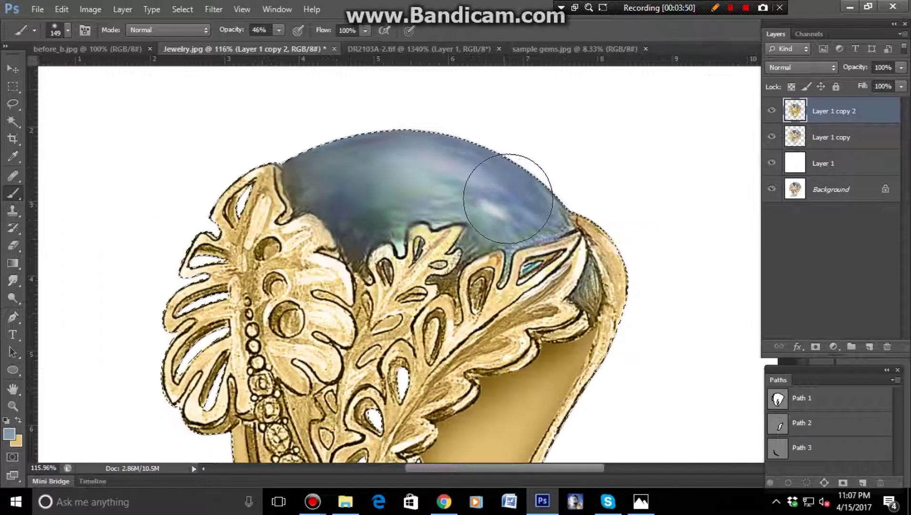
mouse_move(336, 146)
left_mouse_down()
mouse_move(547, 154)
mouse_move(550, 217)
left_mouse_up()
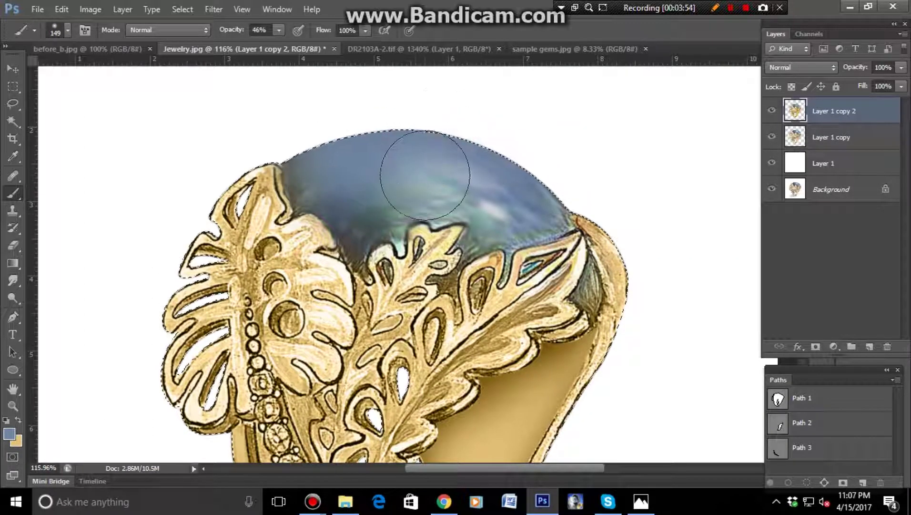
left_click(438, 163, "alt")
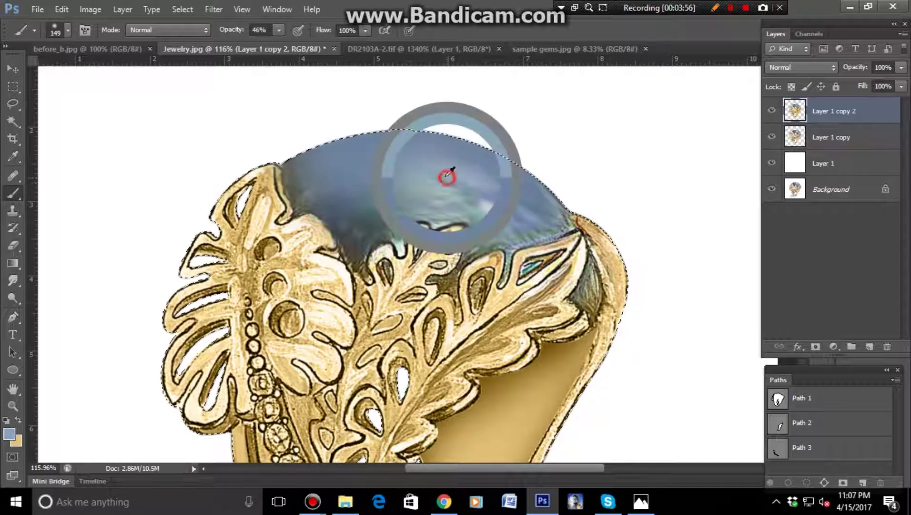
left_click_drag(401, 175, 554, 203)
scroll(553, 203, "down", 5)
scroll(490, 208, "up", 4)
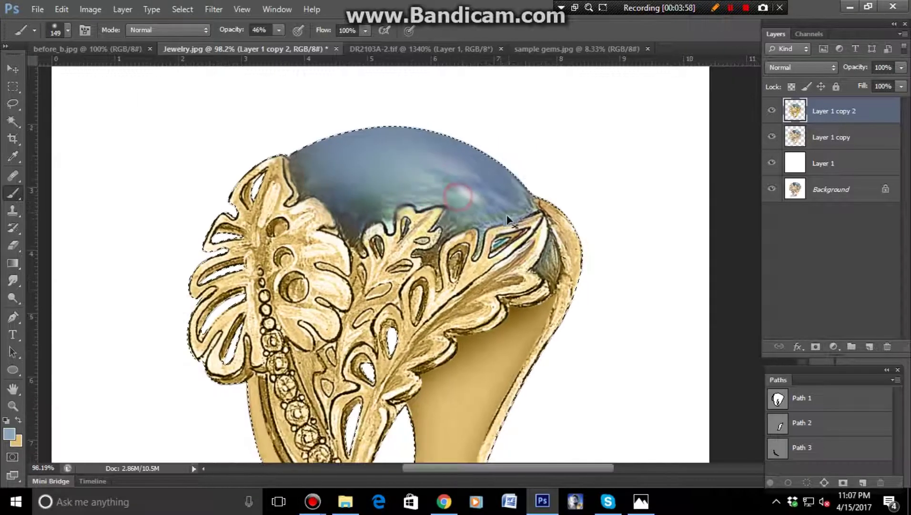
scroll(494, 210, "down", 1)
scroll(461, 189, "up", 2)
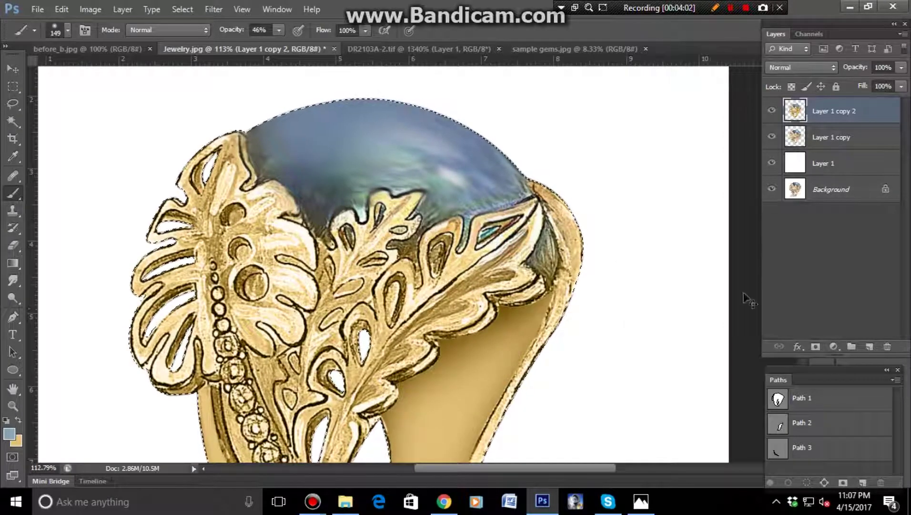
Step: Smudge the gold along the ring's upper-right and right outer edges at 64% strength
left_click(13, 280)
scroll(582, 262, "up", 2)
left_click_drag(590, 260, 547, 185)
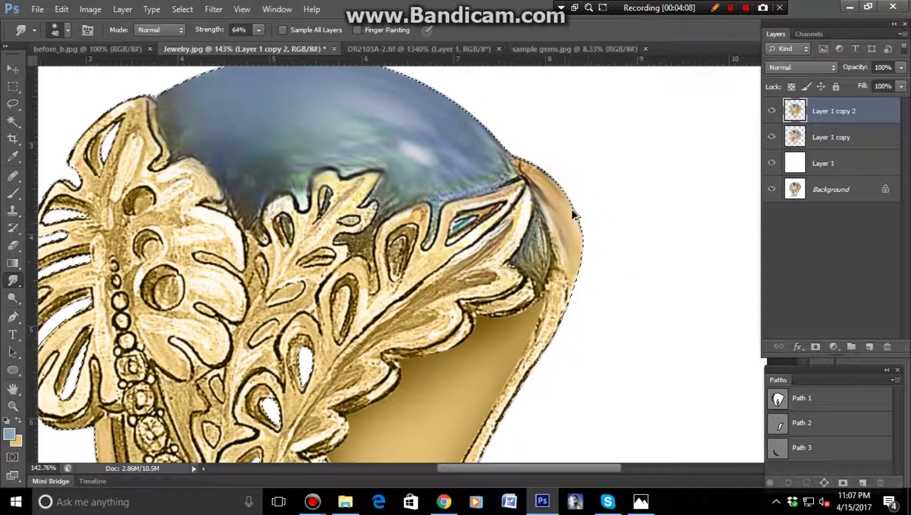
left_click_drag(590, 261, 563, 187)
left_click_drag(557, 360, 616, 228)
mouse_move(568, 311)
left_mouse_down()
mouse_move(622, 187)
mouse_move(569, 332)
mouse_move(600, 228)
left_mouse_up()
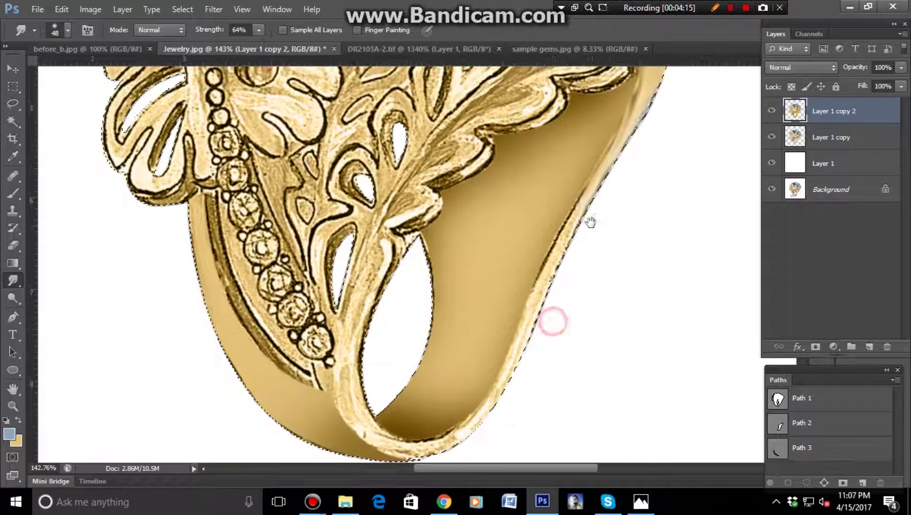
Step: Smooth the band's right, bottom and inner edges, then zoom out to the whole ring
mouse_move(603, 196)
left_mouse_down()
mouse_move(591, 244)
mouse_move(553, 305)
left_mouse_up()
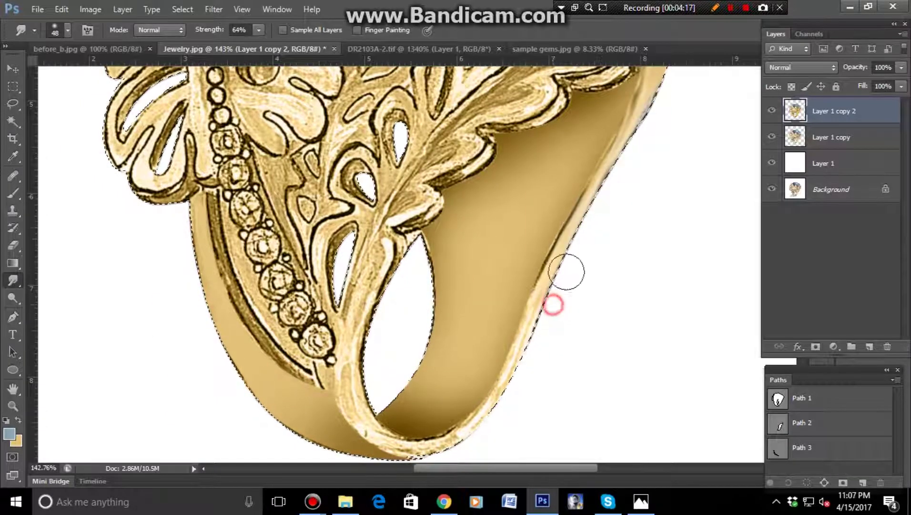
mouse_move(626, 169)
left_mouse_down()
mouse_move(535, 353)
mouse_move(581, 302)
left_mouse_up()
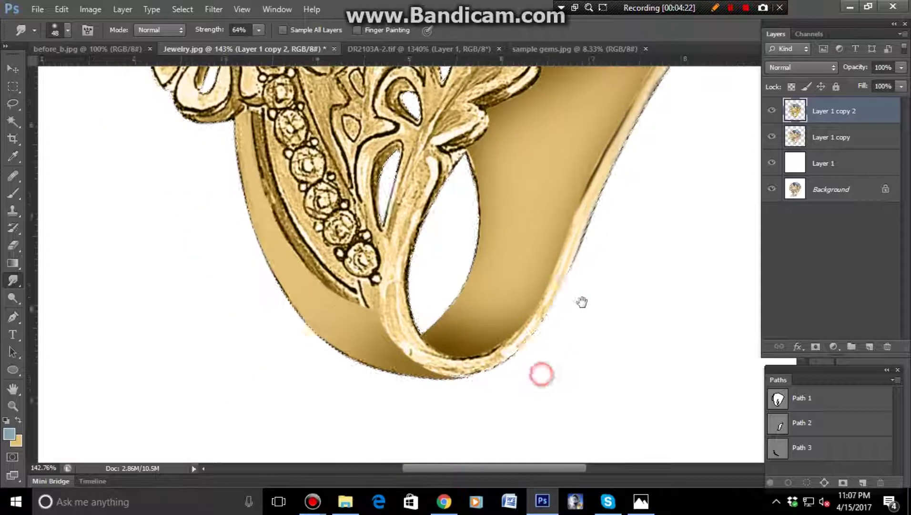
mouse_move(452, 380)
left_mouse_down()
mouse_move(519, 355)
mouse_move(472, 382)
mouse_move(411, 346)
mouse_move(423, 366)
mouse_move(452, 368)
left_mouse_up()
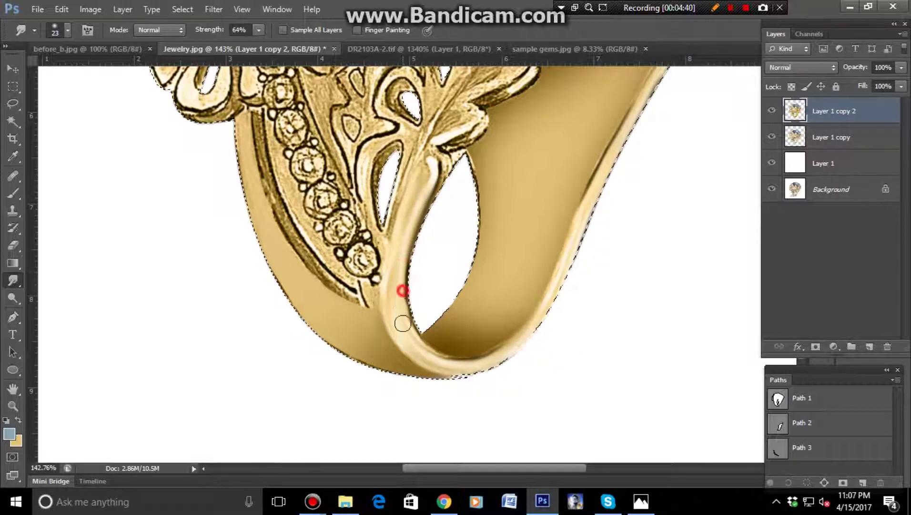
left_click_drag(402, 324, 407, 337)
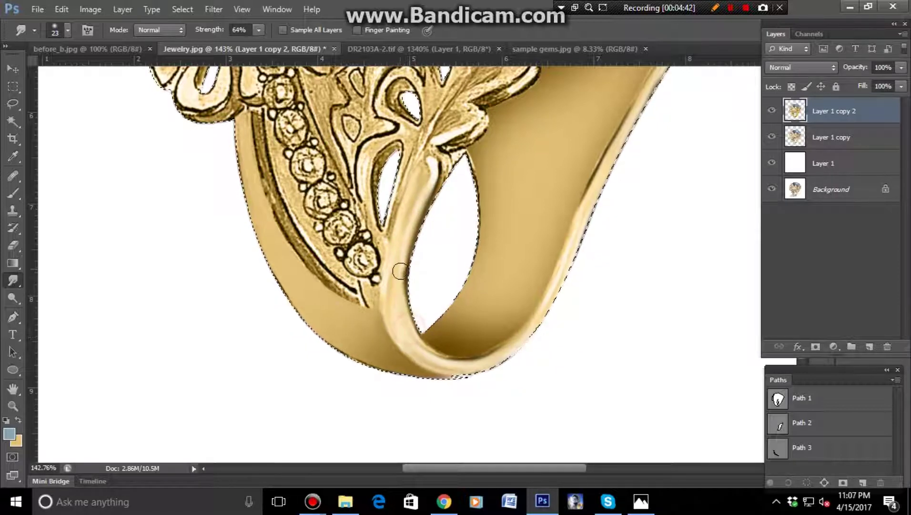
left_click_drag(398, 264, 434, 163)
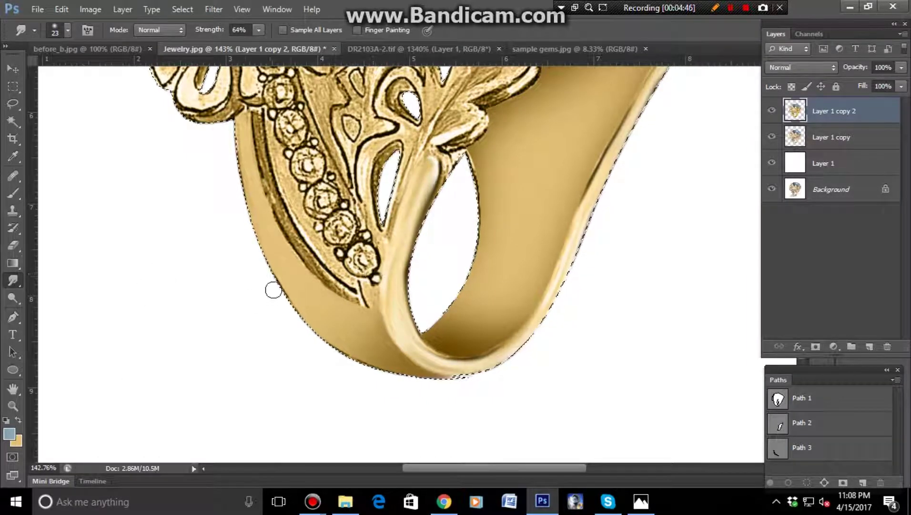
scroll(230, 202, "down", 1)
scroll(208, 112, "down", 1)
scroll(267, 166, "up", 1)
Step: Copy a faceted diamond from DR2103A-2.tif and paste it into Jewelry.jpg as a new layer
scroll(319, 218, "down", 2)
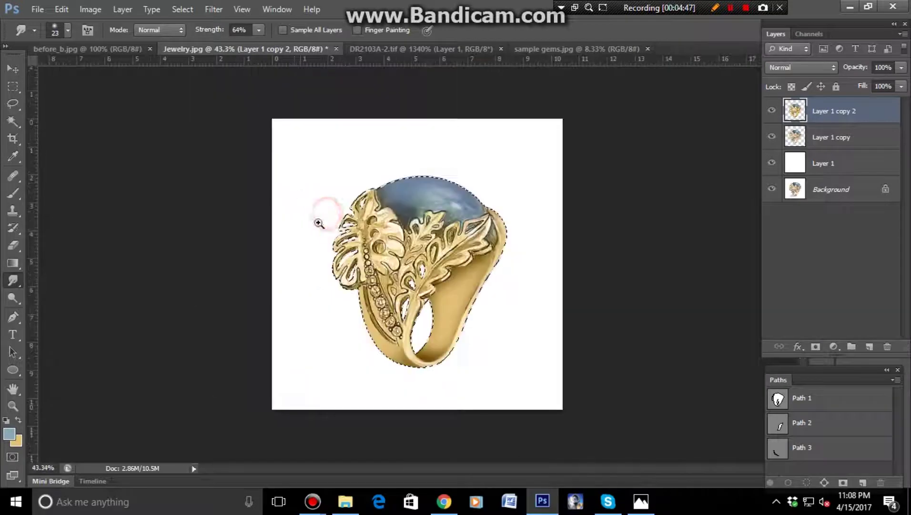
scroll(437, 315, "up", 1)
scroll(438, 312, "down", 1)
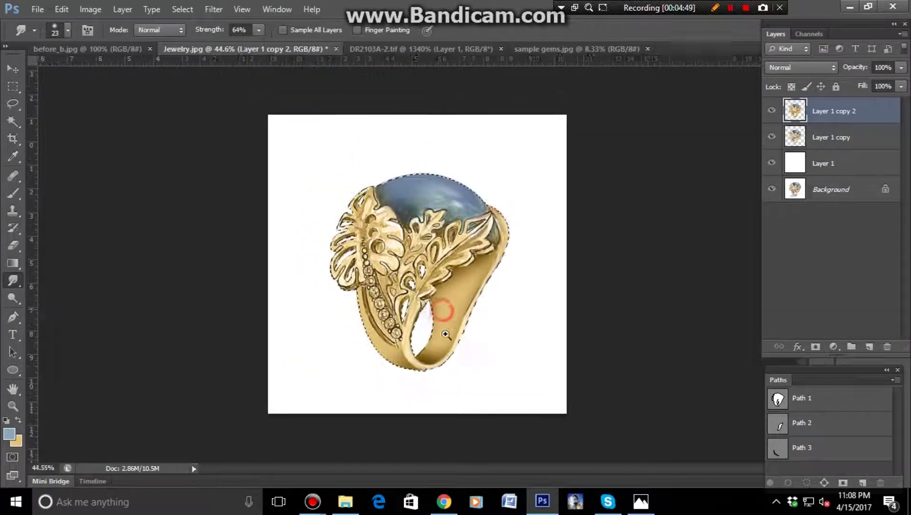
left_click(455, 48)
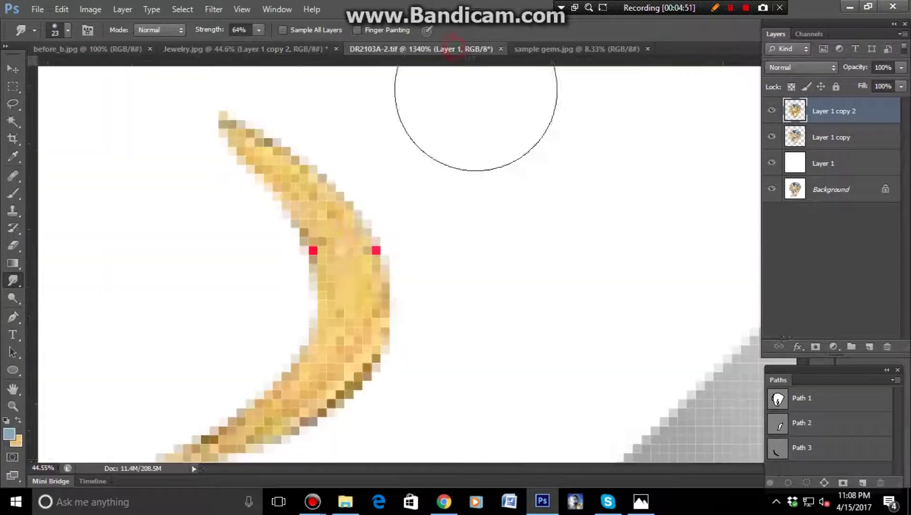
scroll(366, 210, "down", 4)
scroll(366, 210, "down", 3)
scroll(353, 198, "down", 3)
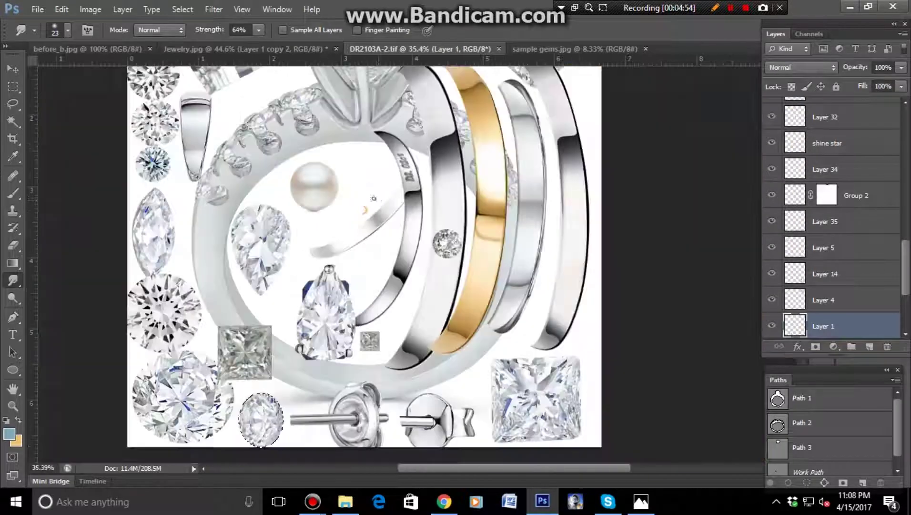
scroll(368, 202, "down", 1)
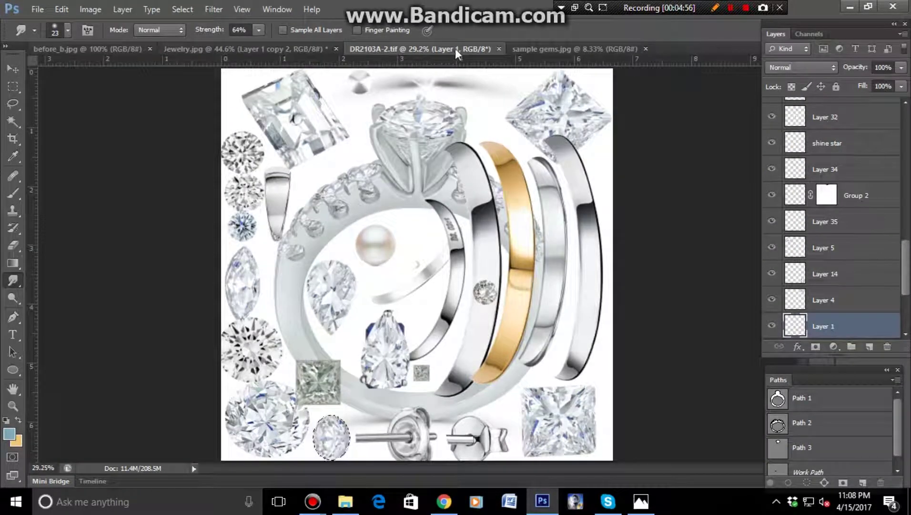
left_click(275, 47)
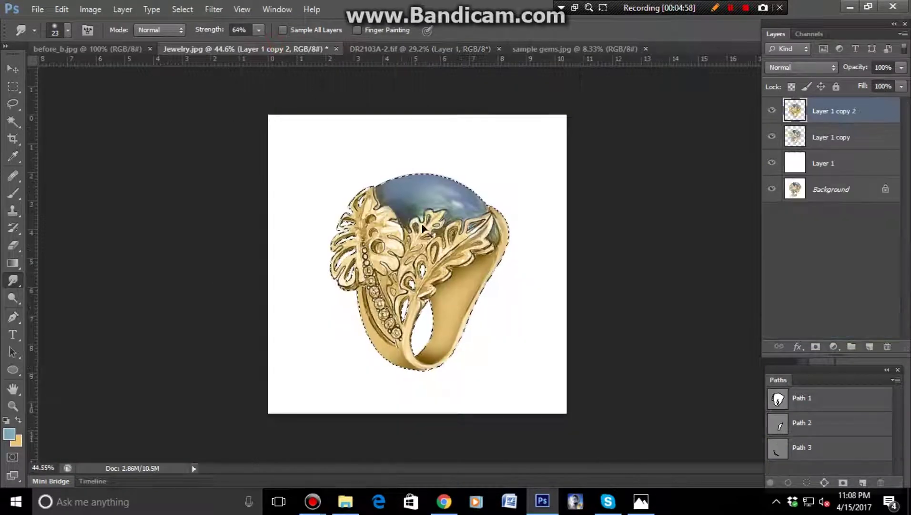
key("ctrl+v")
scroll(428, 310, "up", 3)
Step: Scale the diamond onto the lowest stone, then Alt-drag a copy onto the next stone up
key("ctrl+t")
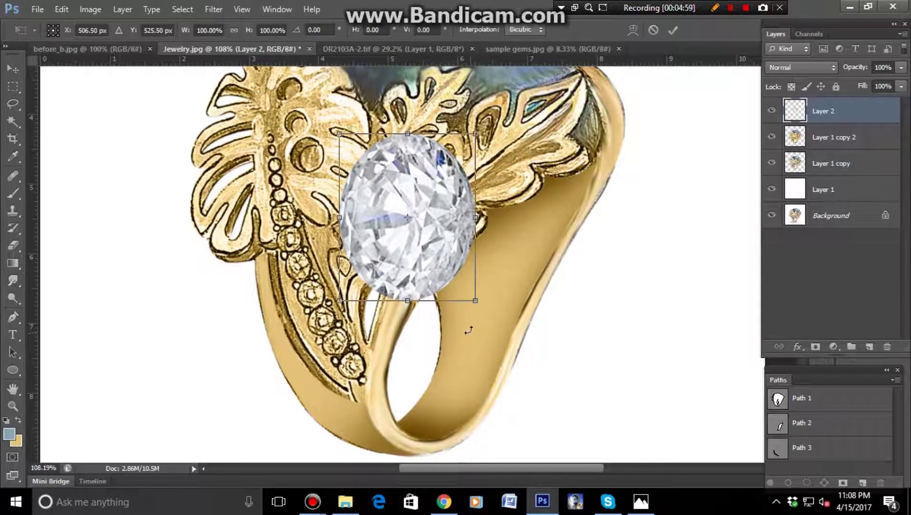
mouse_move(475, 299)
left_mouse_down()
mouse_move(434, 249)
mouse_move(388, 288)
mouse_move(356, 389)
mouse_move(363, 378)
left_mouse_up()
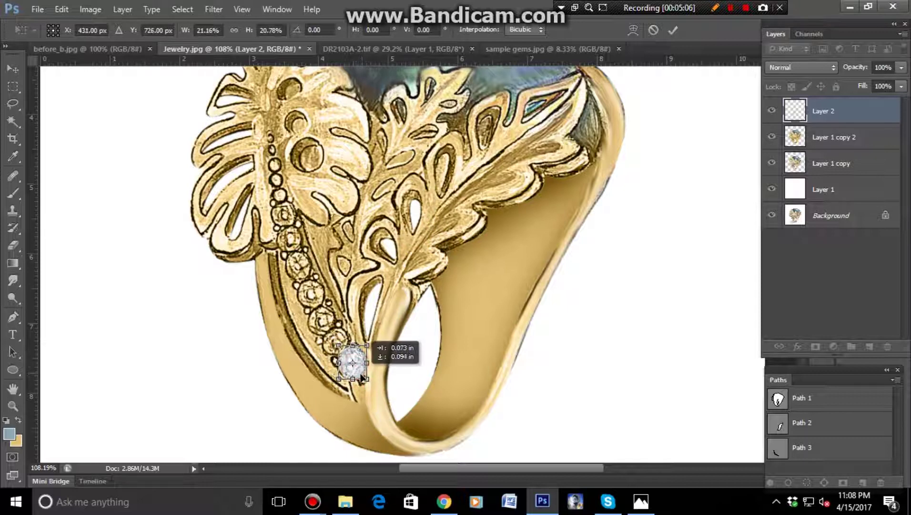
key("Return")
key("r")
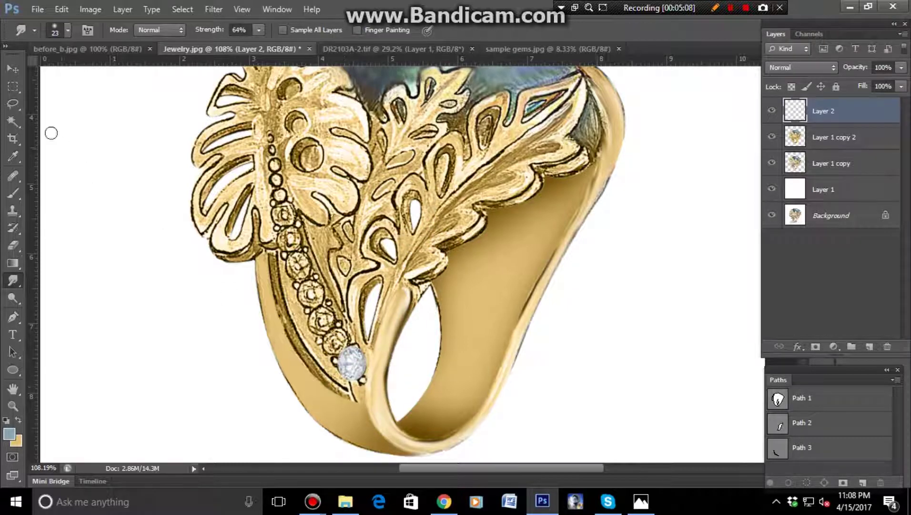
left_click(13, 72)
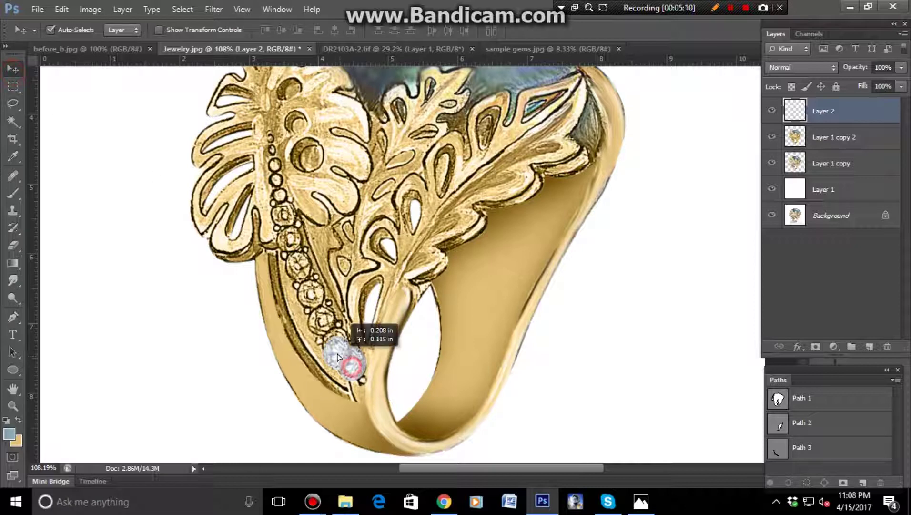
mouse_move(337, 357)
left_mouse_down()
mouse_move(295, 265)
mouse_move(275, 153)
mouse_move(272, 190)
left_mouse_up()
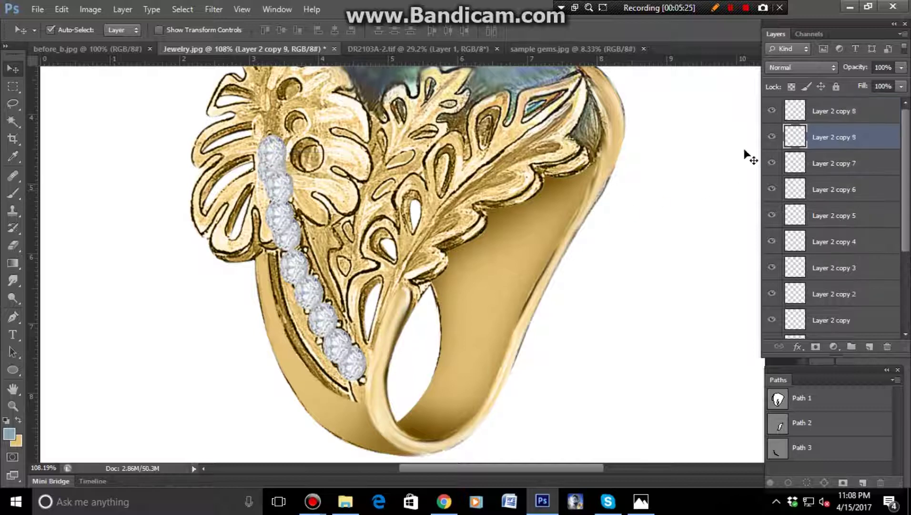
Step: Merge all Layer 2 diamond copies into one layer and add a hide-all layer mask
left_click(817, 121)
scroll(856, 248, "down", 3)
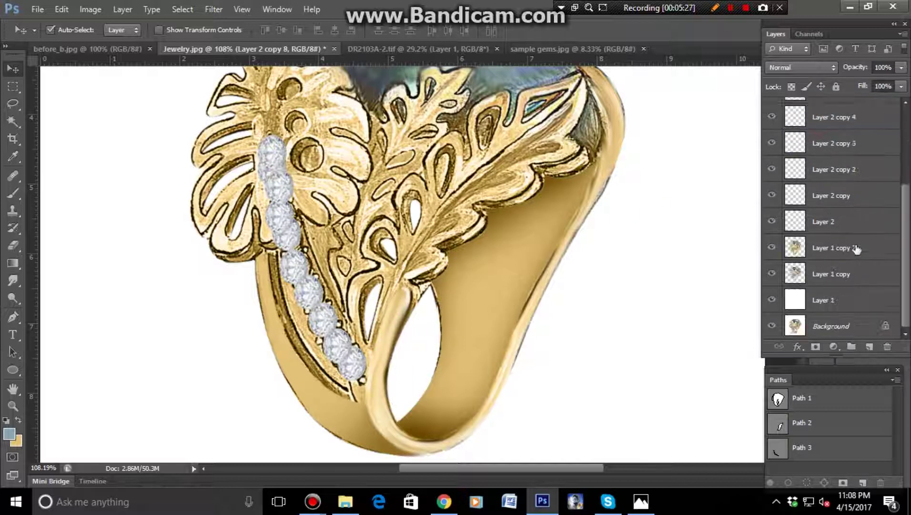
left_click(843, 228, "shift")
key("ctrl+e")
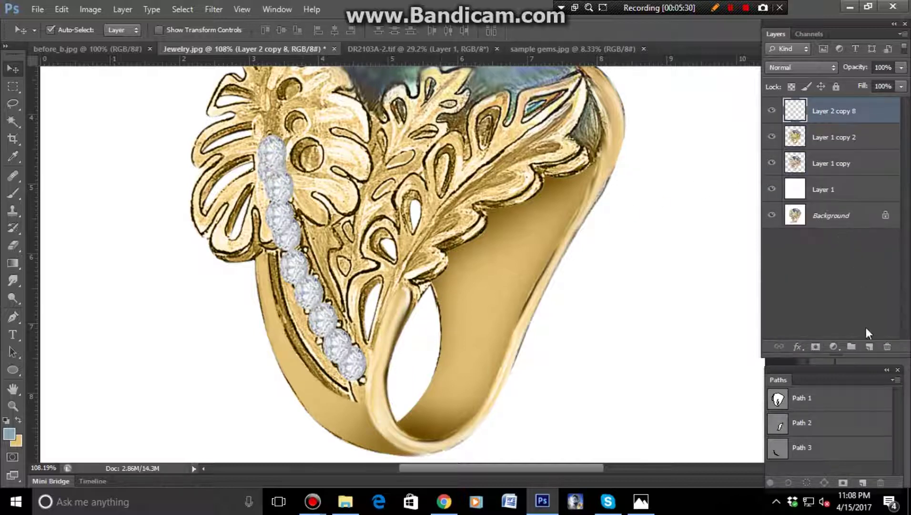
left_click(815, 346, "alt")
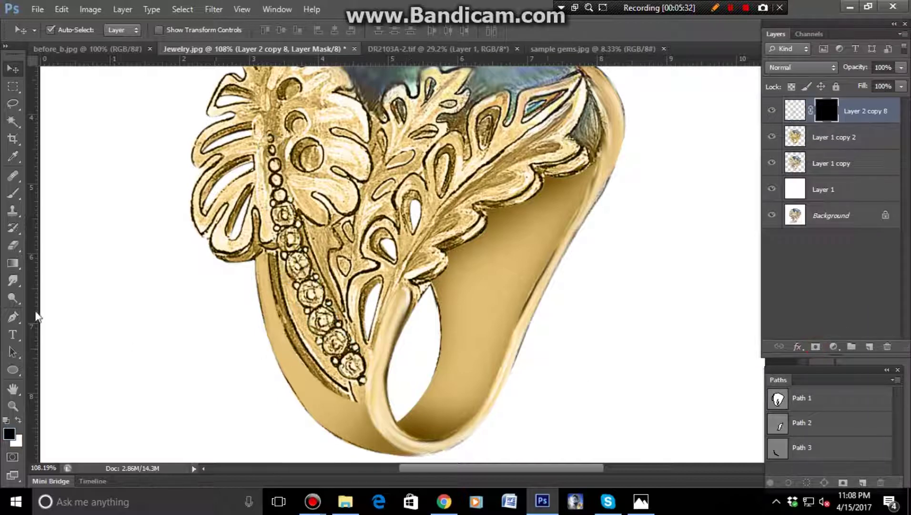
Step: Paint white on the mask to reveal the lowest diamonds in the stone row
left_click(15, 193)
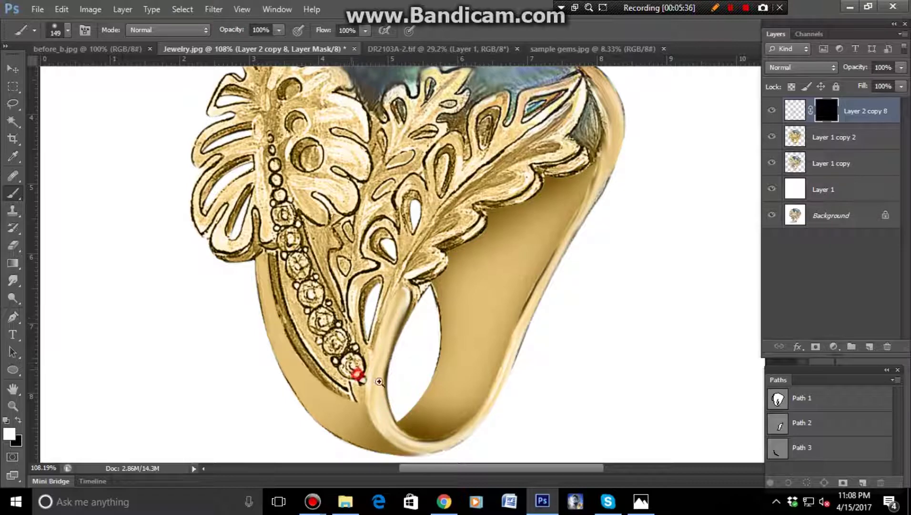
left_click(379, 381, "ctrl")
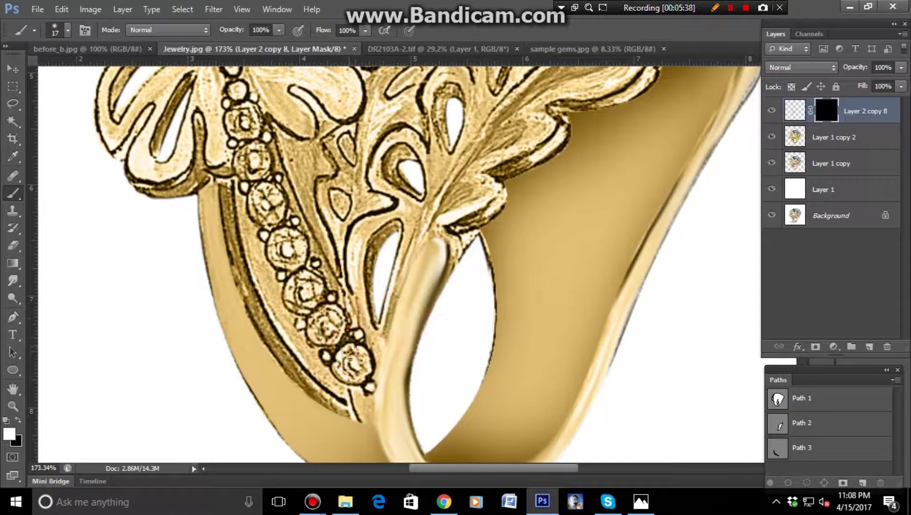
scroll(347, 383, "up", 2)
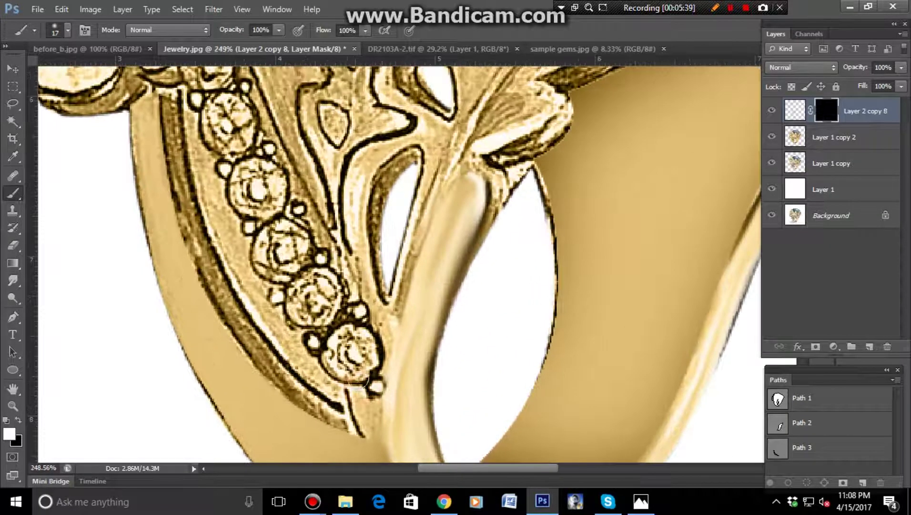
left_click(351, 353)
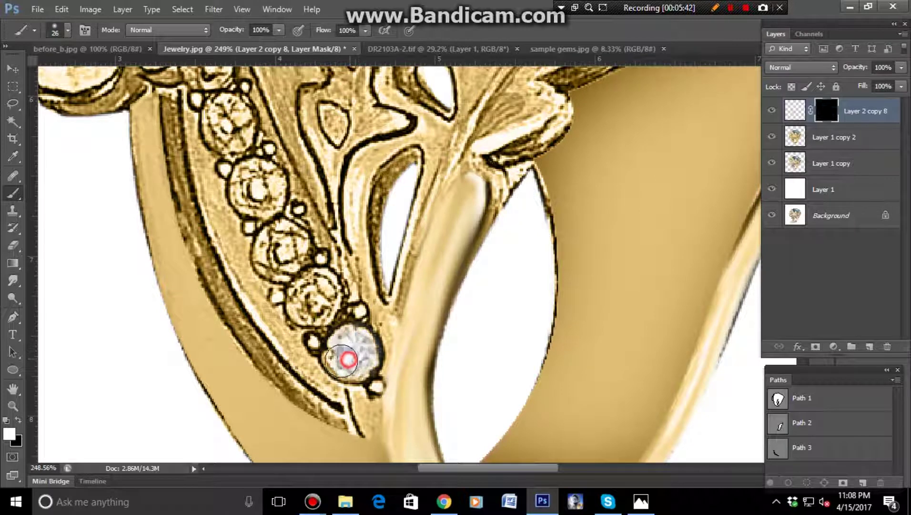
left_click_drag(361, 363, 348, 363)
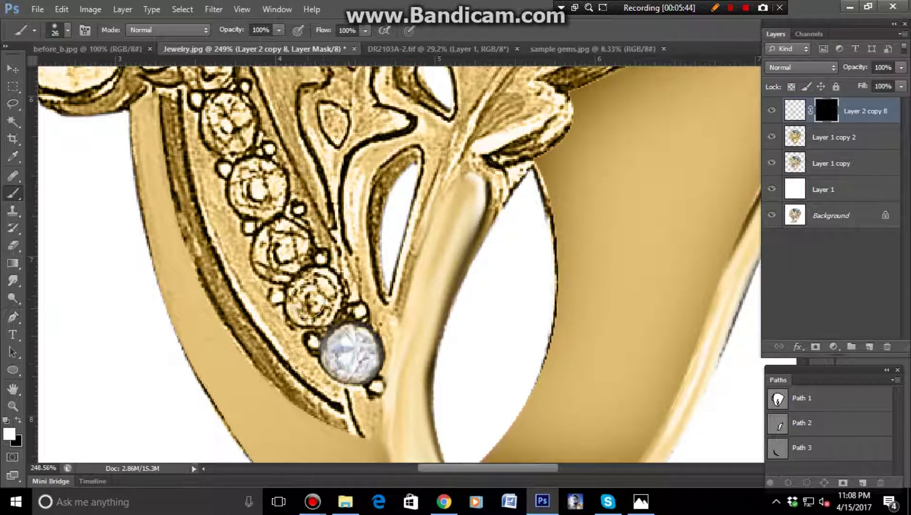
left_click_drag(309, 305, 326, 290)
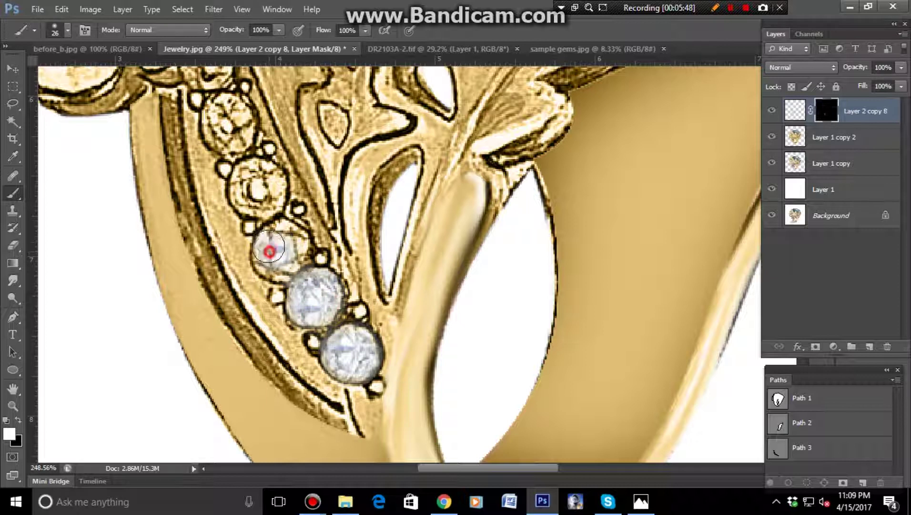
left_click_drag(285, 237, 277, 264)
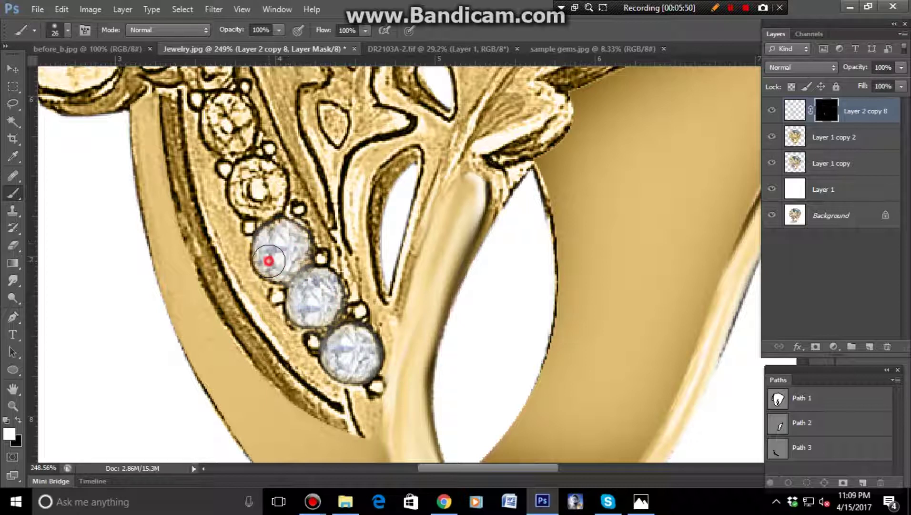
Step: Reveal the diamonds on the higher, smaller stones with a smaller brush
mouse_move(253, 197)
left_mouse_down()
mouse_move(244, 179)
mouse_move(270, 191)
mouse_move(268, 181)
mouse_move(325, 329)
left_mouse_up()
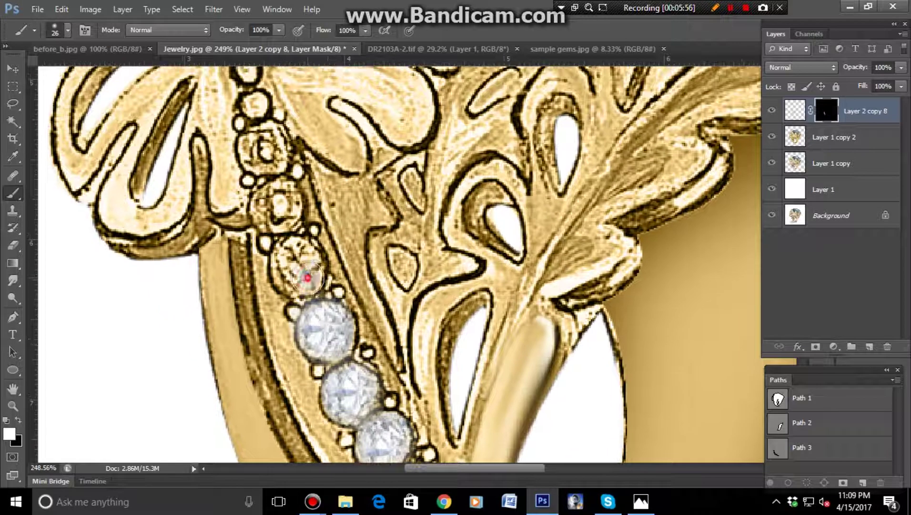
mouse_move(305, 274)
left_mouse_down()
mouse_move(288, 256)
mouse_move(304, 256)
left_mouse_up()
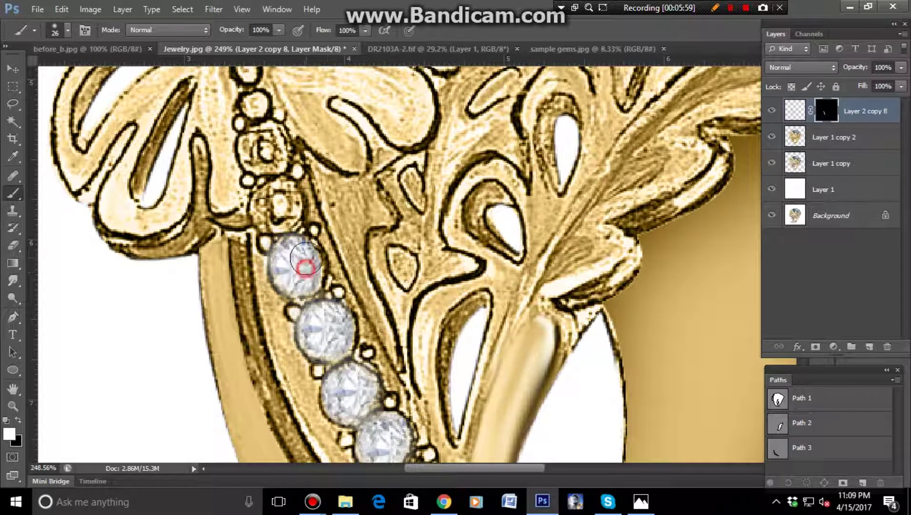
left_click_drag(272, 214, 268, 197)
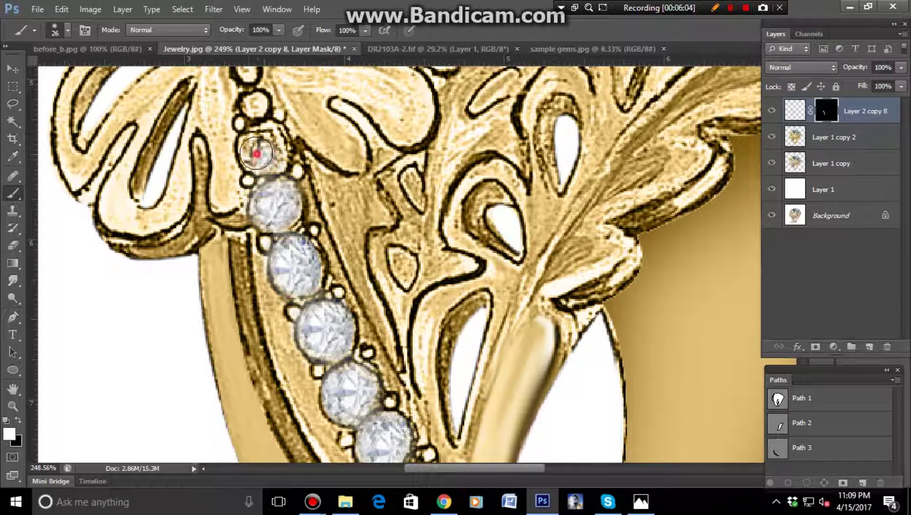
mouse_move(260, 144)
left_mouse_down()
mouse_move(270, 153)
mouse_move(278, 249)
left_mouse_up()
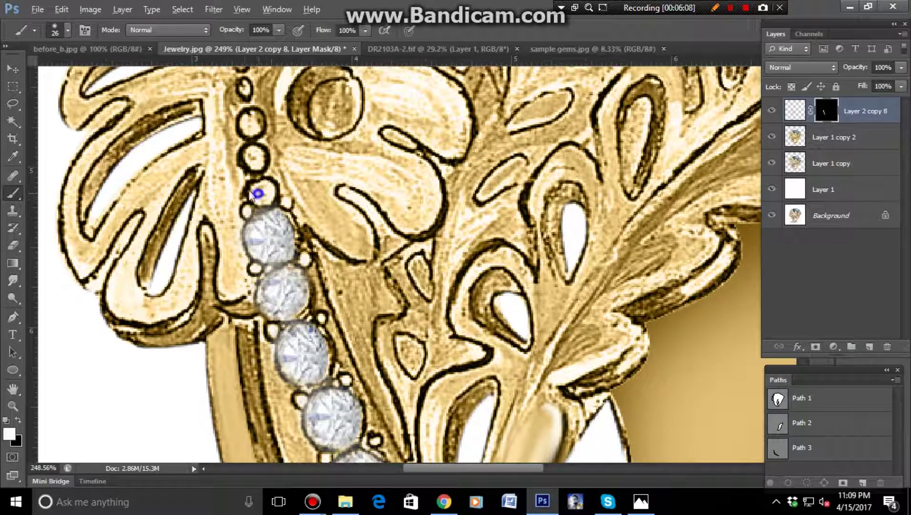
key("bracketleft")
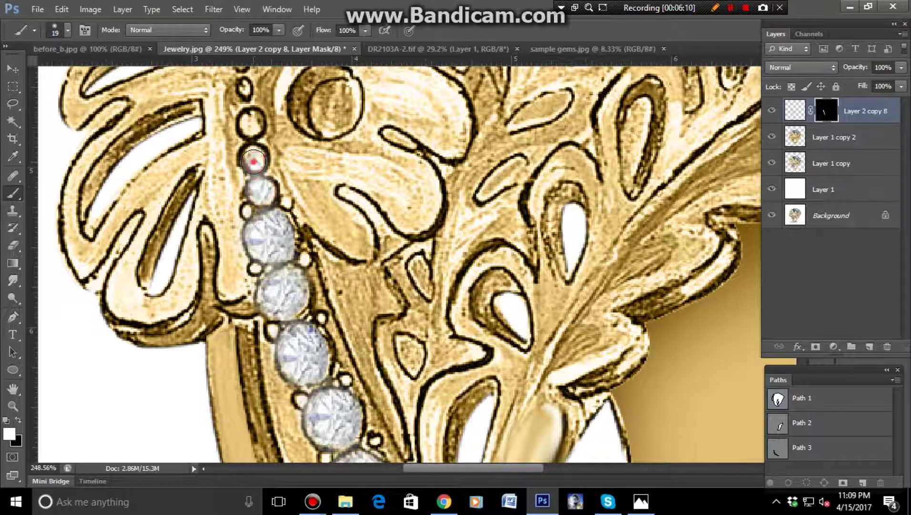
left_click_drag(252, 128, 262, 245)
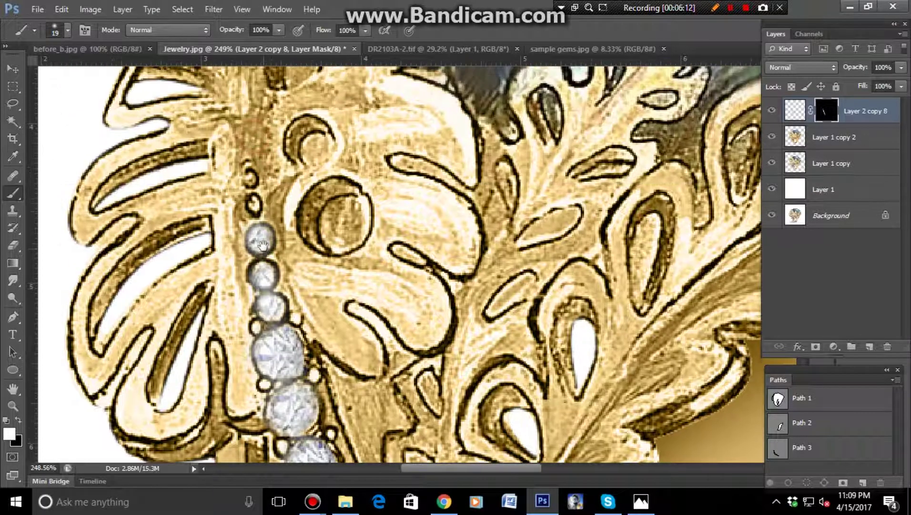
Step: Select Layer 1 copy 2 and load its thumbnail as a selection of the ring outline
scroll(274, 201, "down", 10)
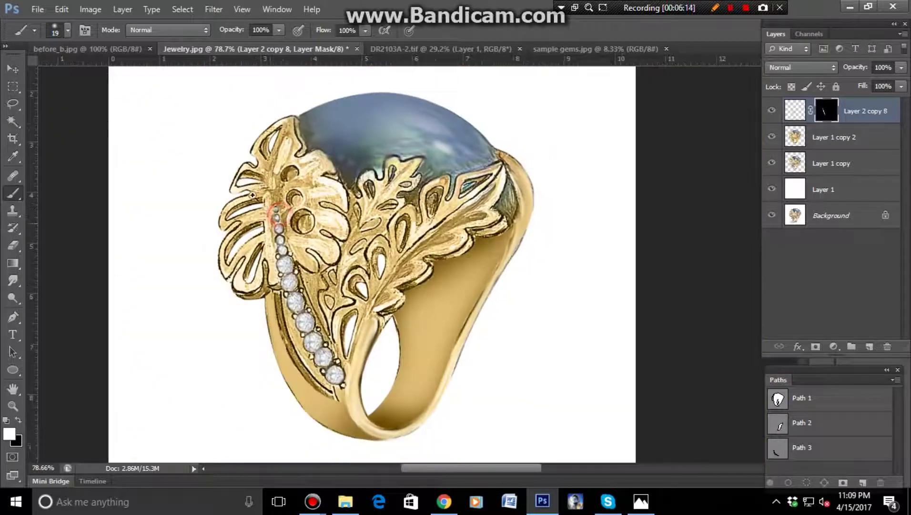
scroll(459, 305, "up", 2)
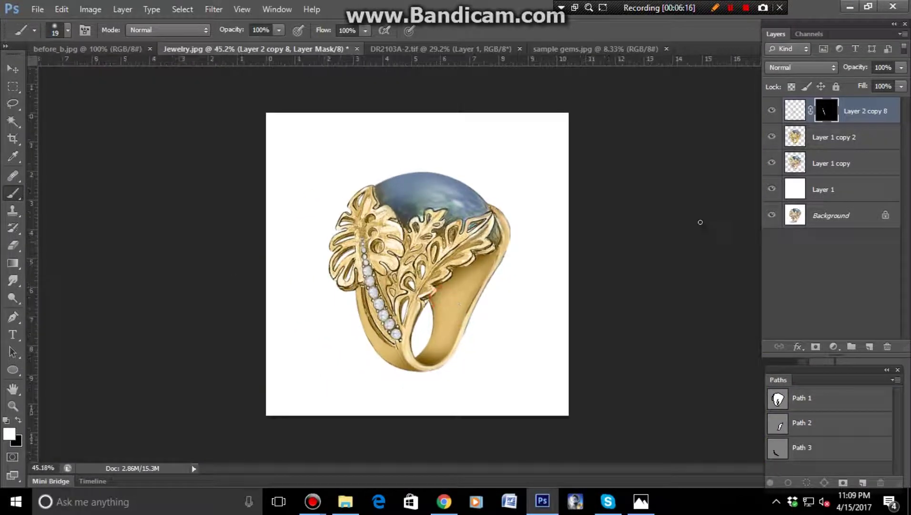
left_click(829, 145)
left_click(795, 137, "ctrl")
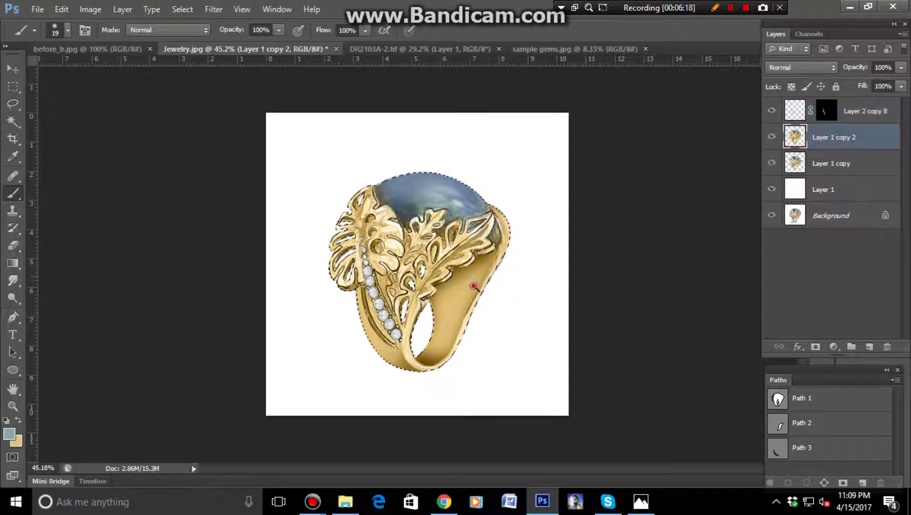
scroll(464, 297, "up", 3)
scroll(444, 311, "down", 3)
scroll(450, 333, "up", 2)
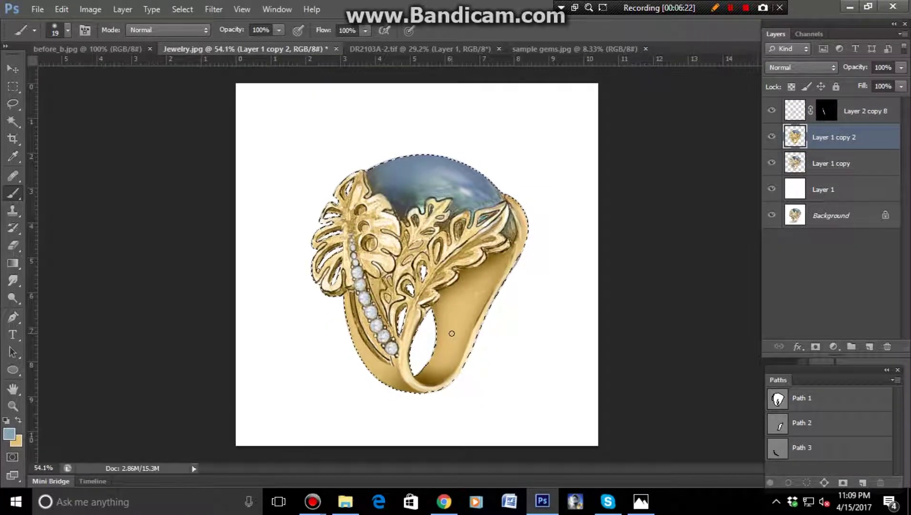
scroll(443, 286, "up", 5)
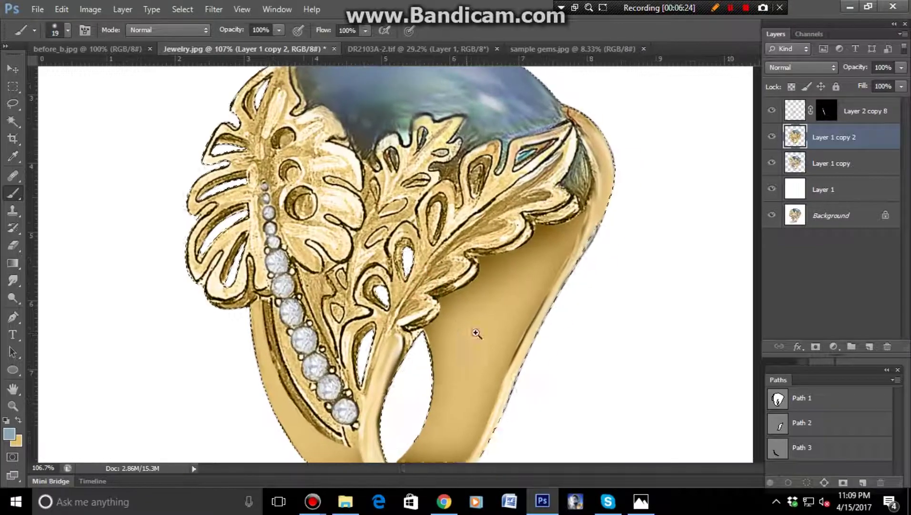
Step: Smudge at 64% strength along the band's dark inner edge and the groove beside the diamonds
left_click(13, 280)
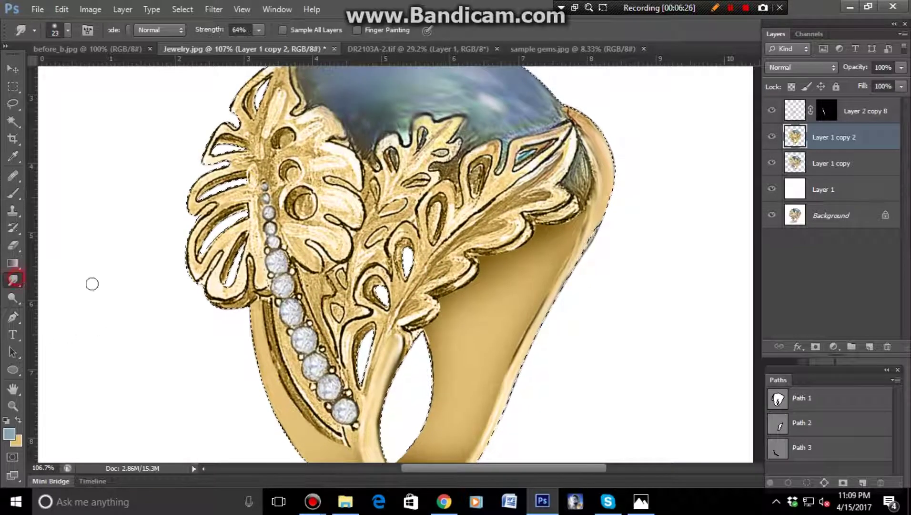
scroll(223, 299, "up", 3)
scroll(278, 336, "down", 2)
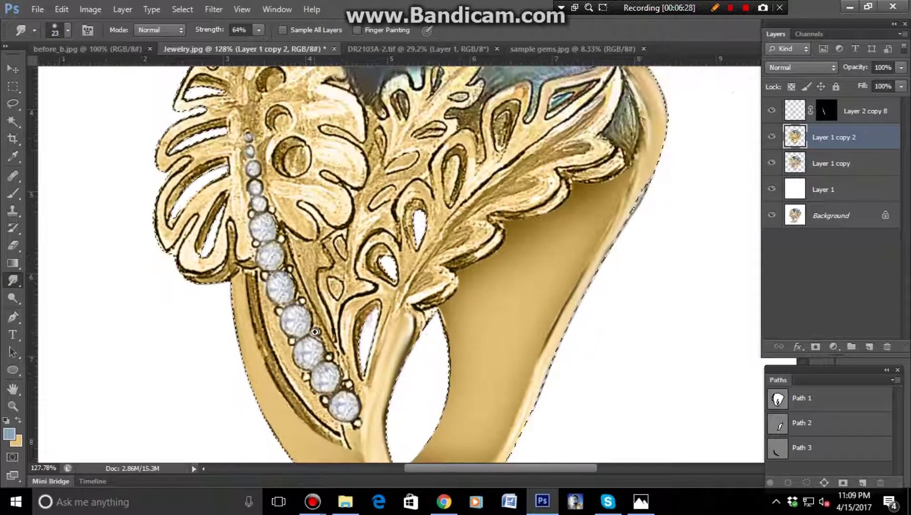
scroll(267, 314, "up", 2)
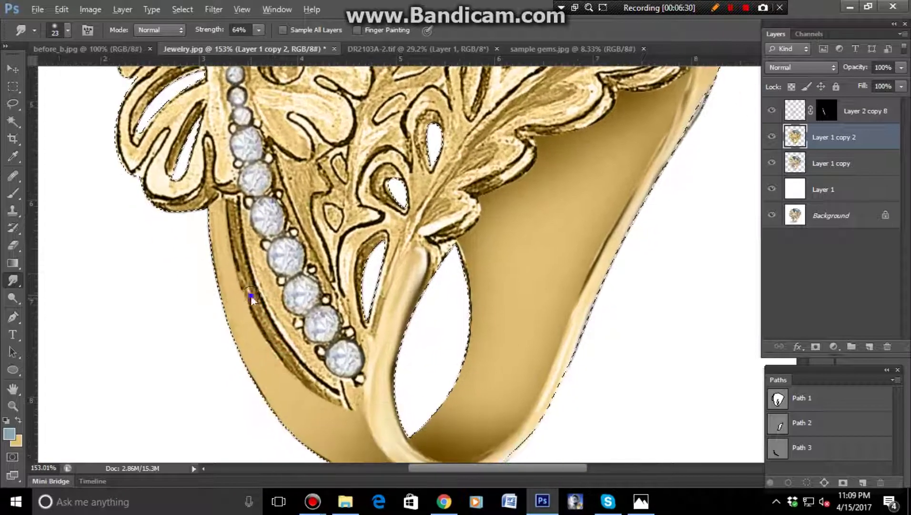
left_click_drag(239, 265, 269, 334)
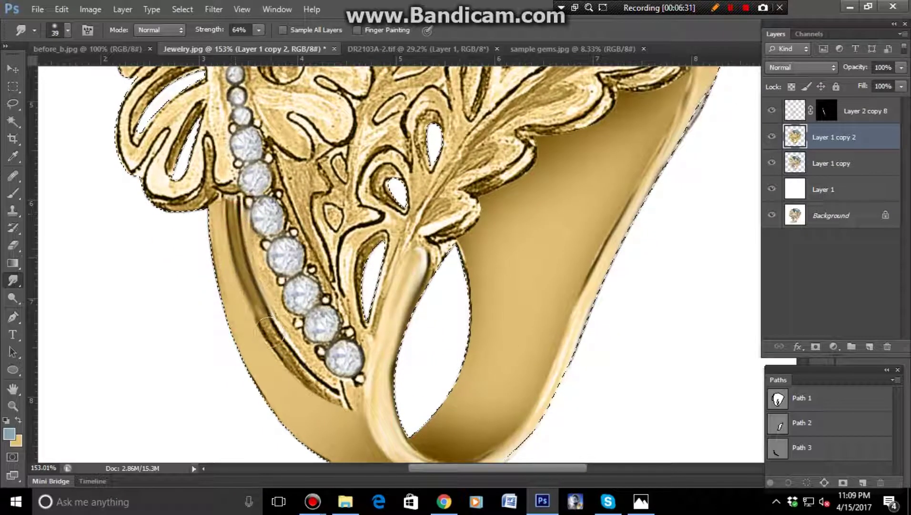
left_click_drag(239, 255, 293, 355)
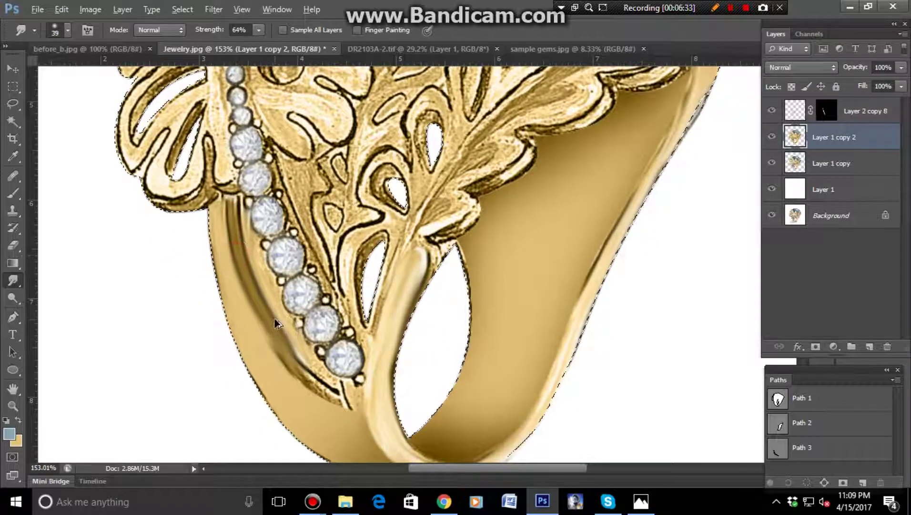
left_click_drag(240, 269, 305, 377)
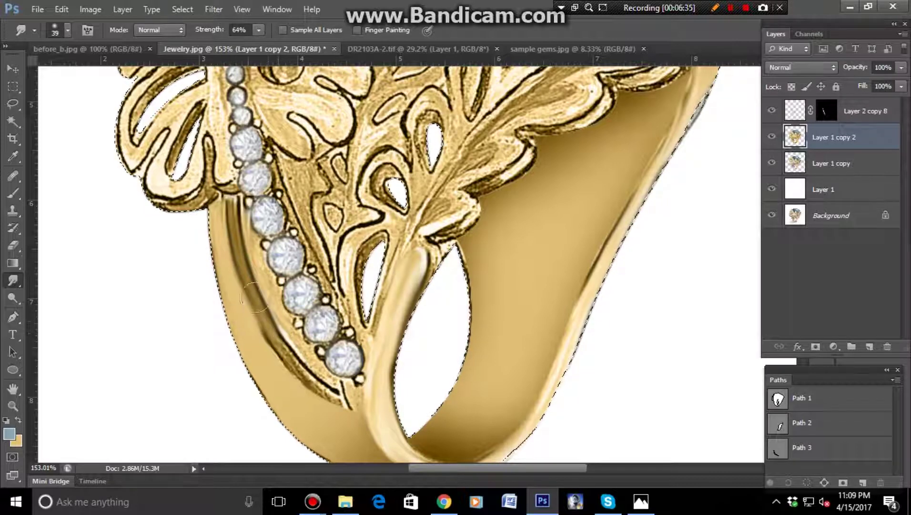
mouse_move(242, 277)
left_mouse_down()
mouse_move(301, 378)
mouse_move(343, 398)
left_mouse_up()
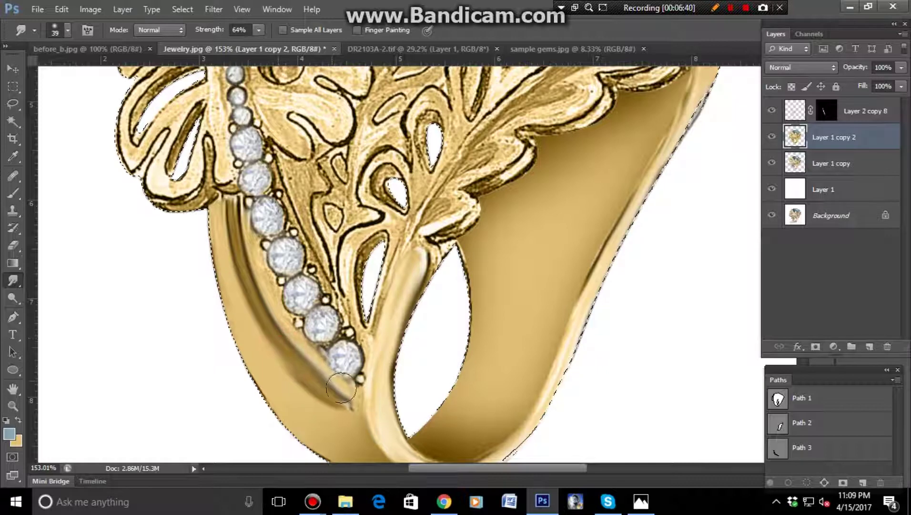
mouse_move(285, 344)
left_mouse_down()
mouse_move(349, 395)
mouse_move(335, 397)
mouse_move(301, 372)
mouse_move(219, 275)
mouse_move(270, 362)
mouse_move(247, 331)
mouse_move(297, 401)
mouse_move(332, 427)
mouse_move(264, 398)
left_mouse_up()
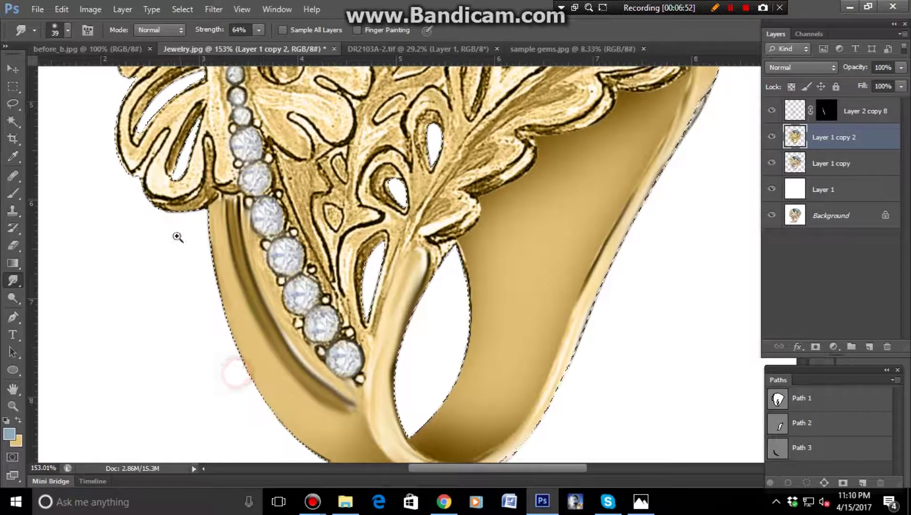
Step: With a smaller smudge brush, smooth the left leaf's gold surface and lobe below the holes
mouse_move(189, 183)
left_mouse_down()
mouse_move(210, 198)
mouse_move(230, 309)
mouse_move(226, 204)
left_mouse_up()
key("bracketleft")
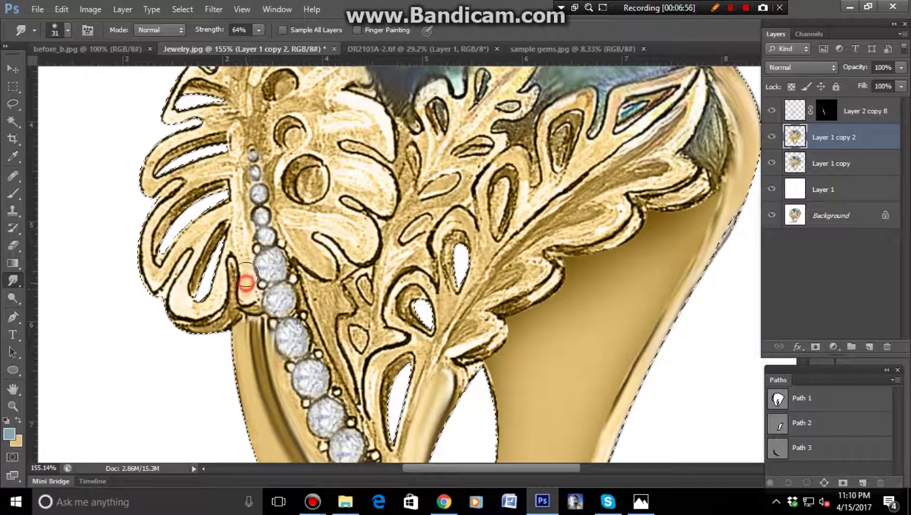
key("ctrl+z")
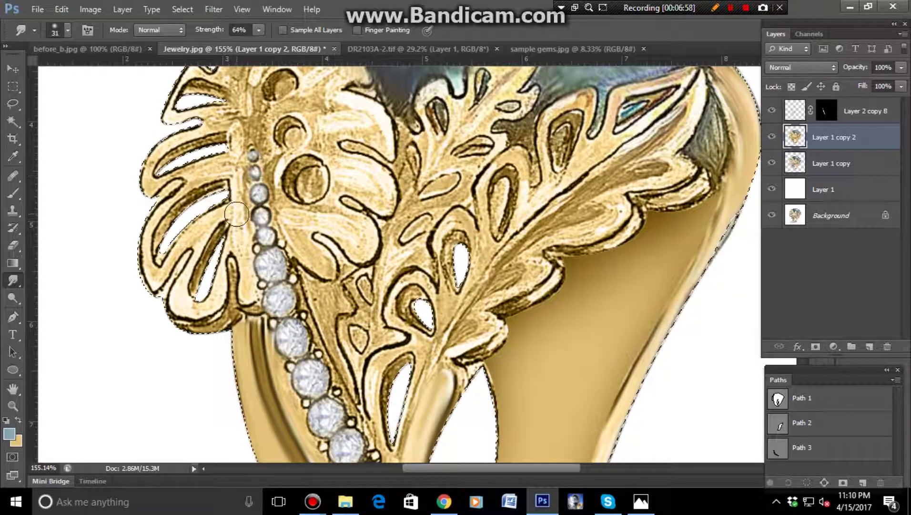
key("bracketleft")
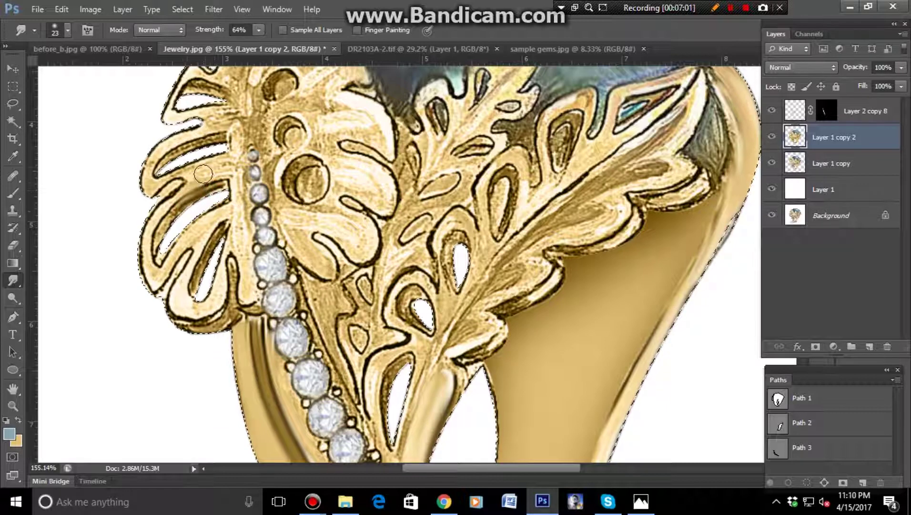
key("bracketright")
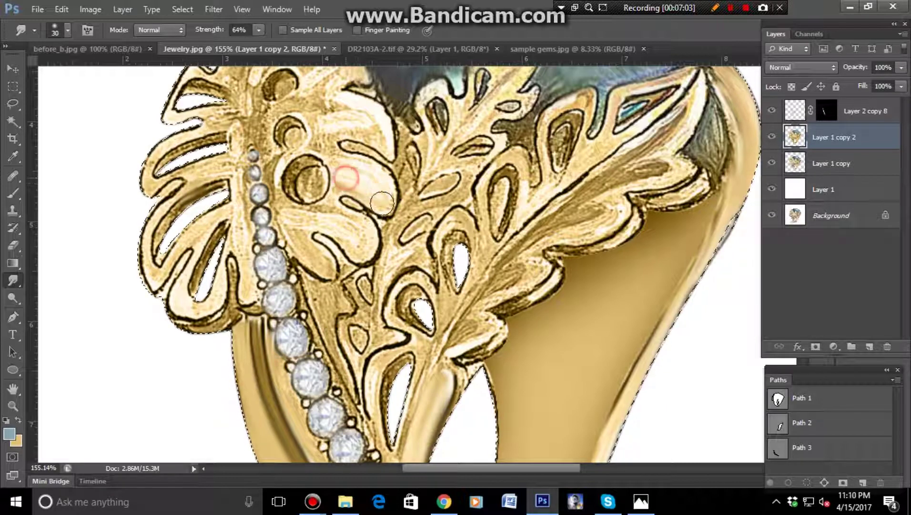
mouse_move(384, 193)
left_mouse_down()
mouse_move(352, 166)
mouse_move(381, 188)
left_mouse_up()
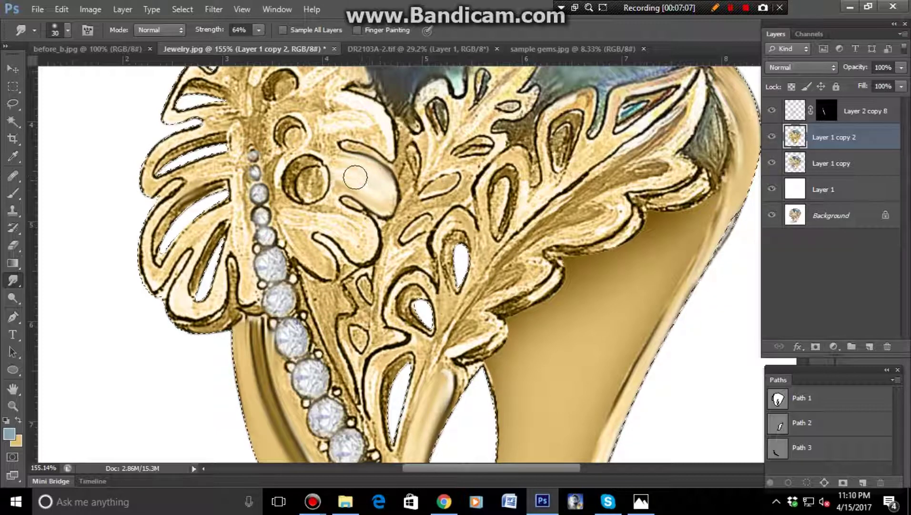
mouse_move(341, 220)
left_mouse_down()
mouse_move(367, 247)
mouse_move(353, 253)
left_mouse_up()
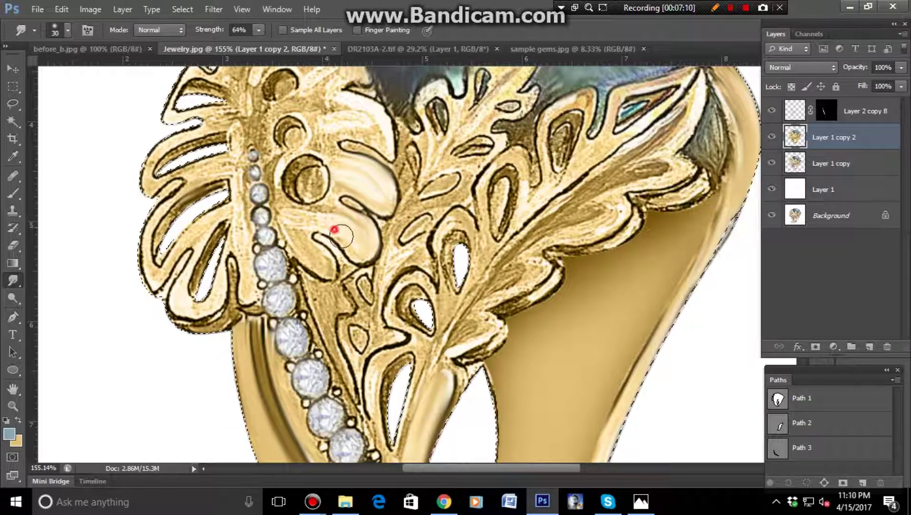
left_click_drag(302, 239, 317, 260)
Step: Blend the left leaf upward, smoothing its upper edge and the dark outline at its tip
left_click_drag(291, 213, 334, 130)
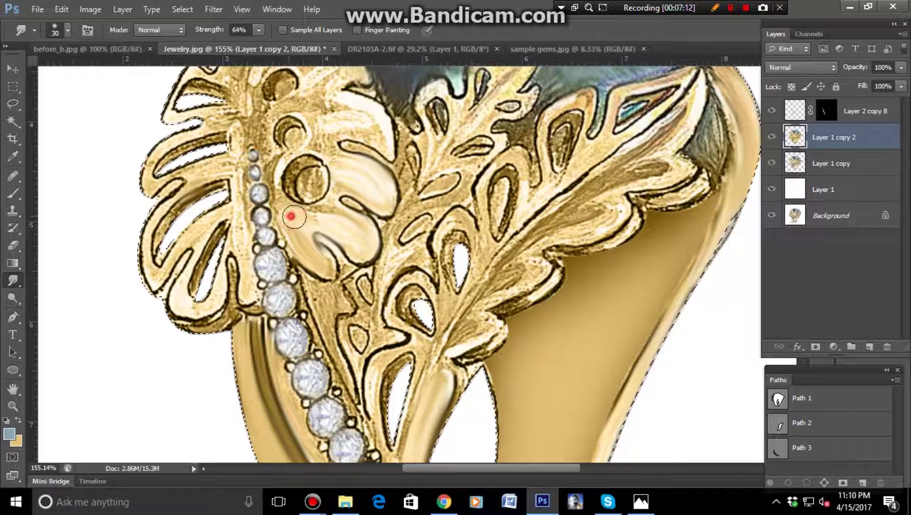
left_click_drag(335, 206, 339, 310)
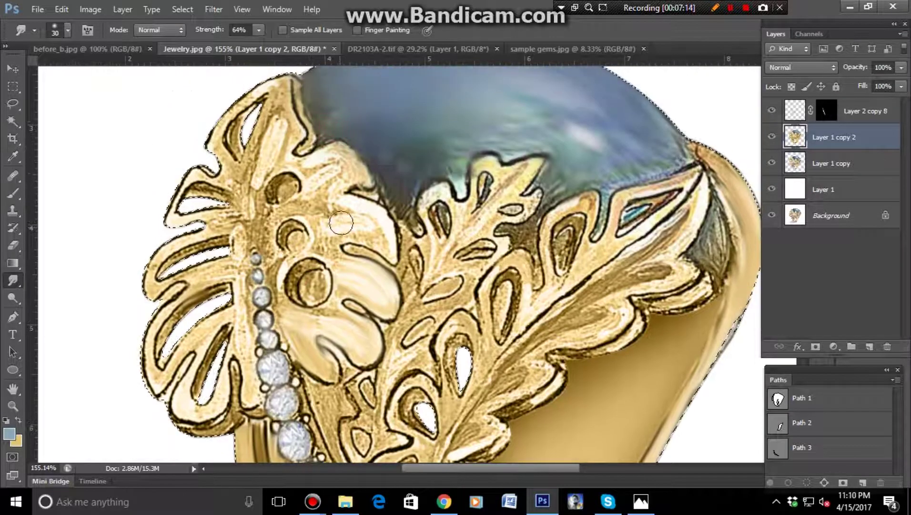
mouse_move(361, 227)
left_mouse_down()
mouse_move(380, 235)
mouse_move(372, 209)
left_mouse_up()
left_click_drag(337, 157, 338, 154)
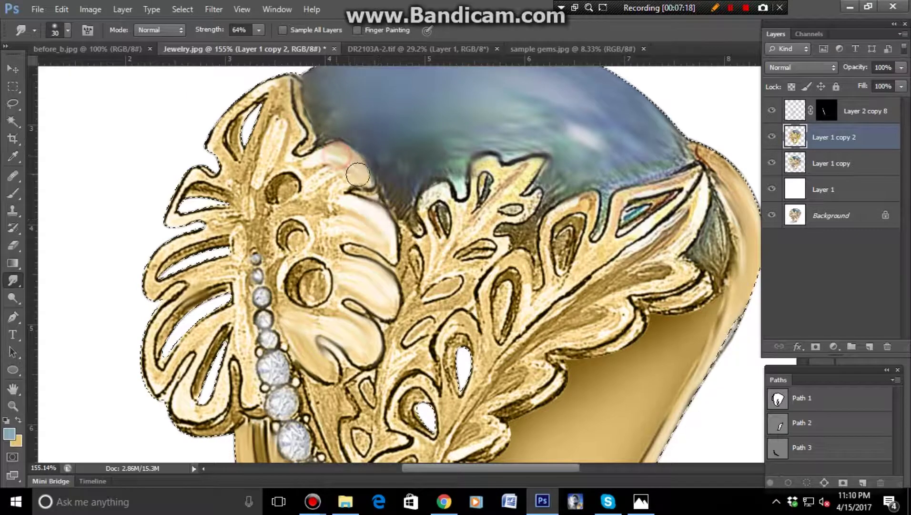
left_click_drag(293, 130, 284, 93)
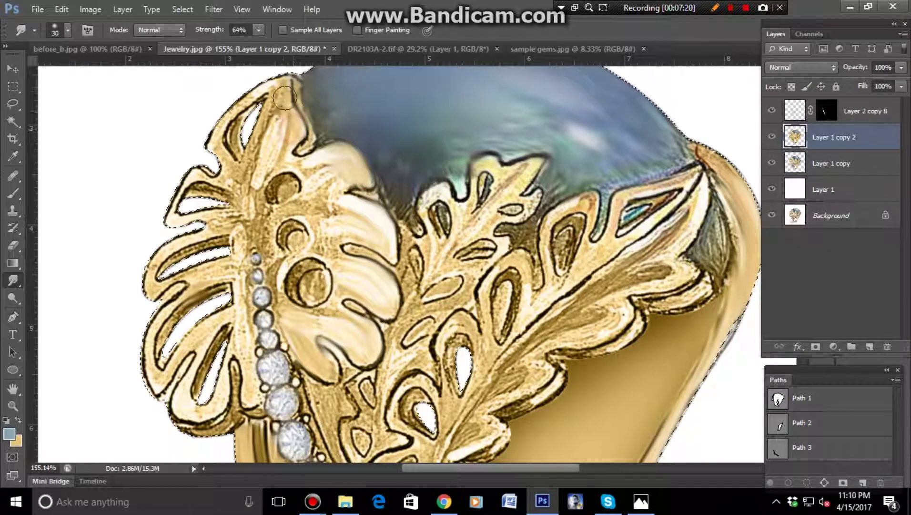
mouse_move(298, 138)
left_mouse_down()
mouse_move(299, 114)
mouse_move(283, 107)
mouse_move(298, 143)
mouse_move(260, 100)
left_mouse_up()
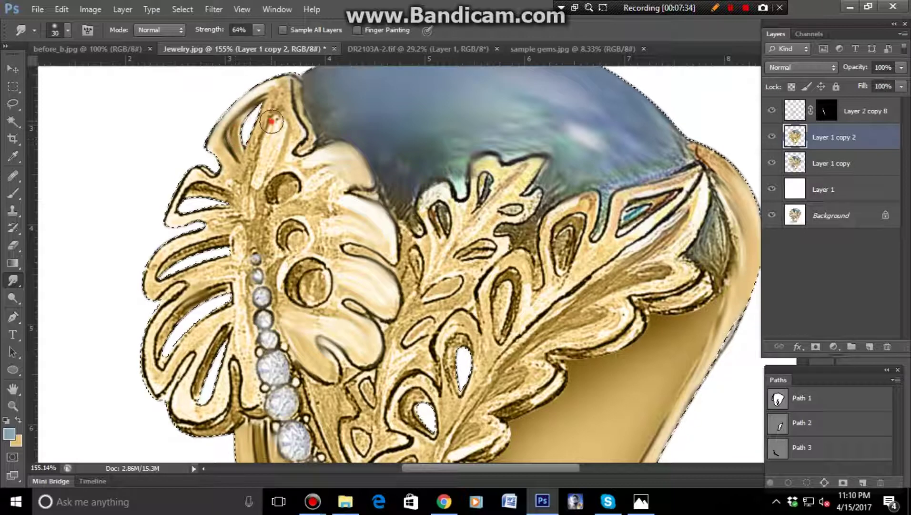
Step: Smooth the leaf's centre rib and the gold above the small round holes
left_click_drag(272, 121, 245, 231)
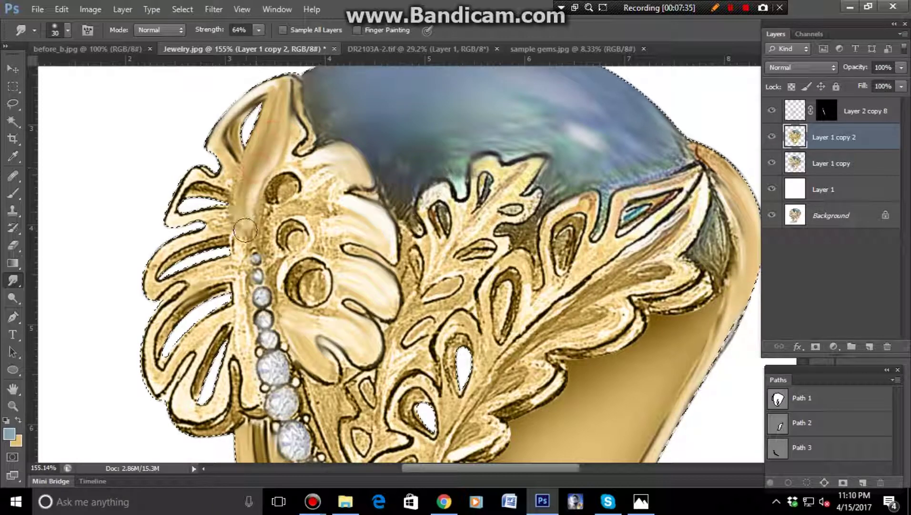
key("ctrl+z")
left_click_drag(256, 190, 239, 192)
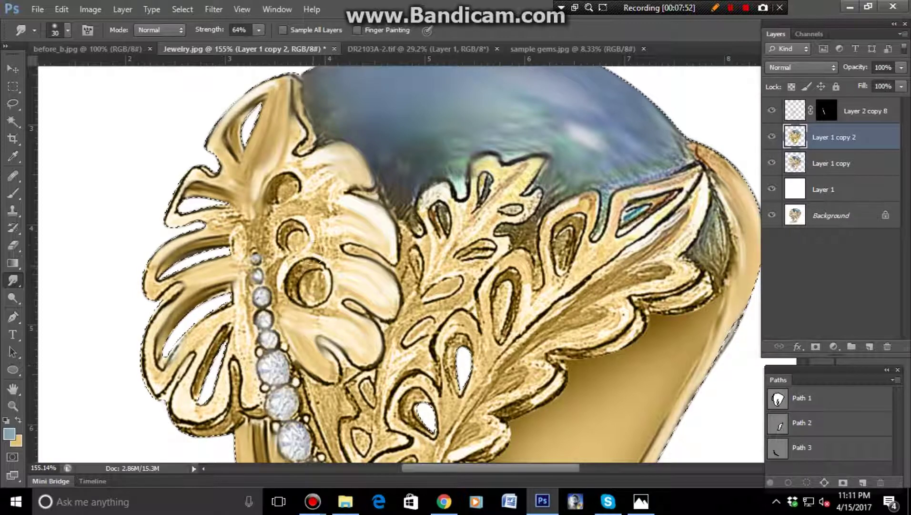
left_click_drag(317, 244, 318, 181)
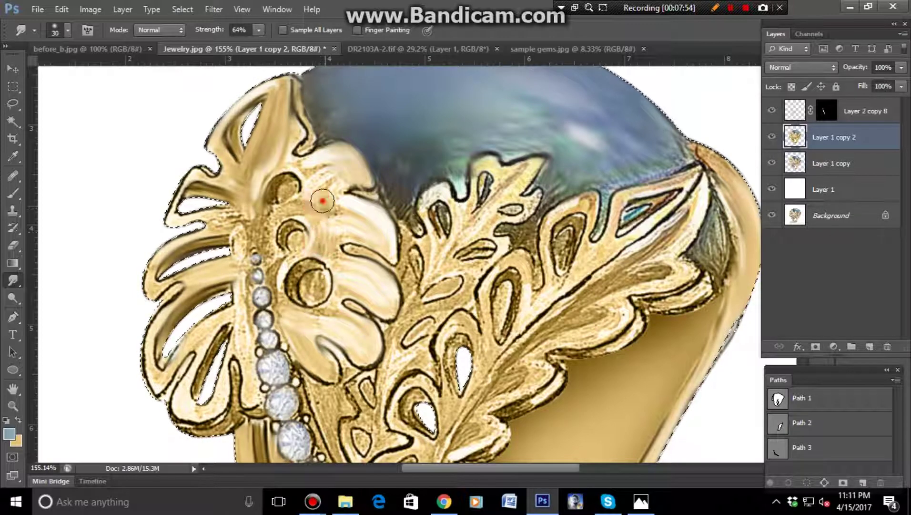
scroll(441, 220, "down", 5)
scroll(441, 220, "right", 3)
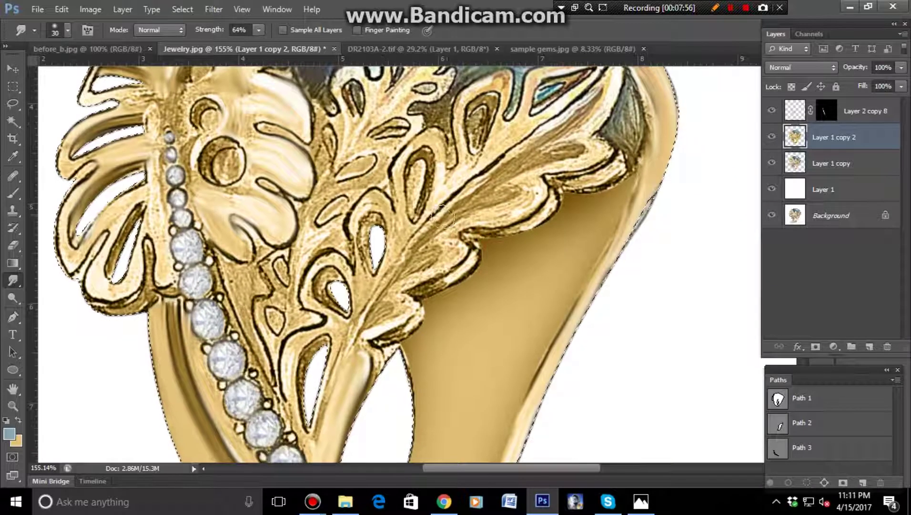
Step: Smudge the right leaf's gold detail, its stem, and the band below it
left_click_drag(571, 111, 439, 225)
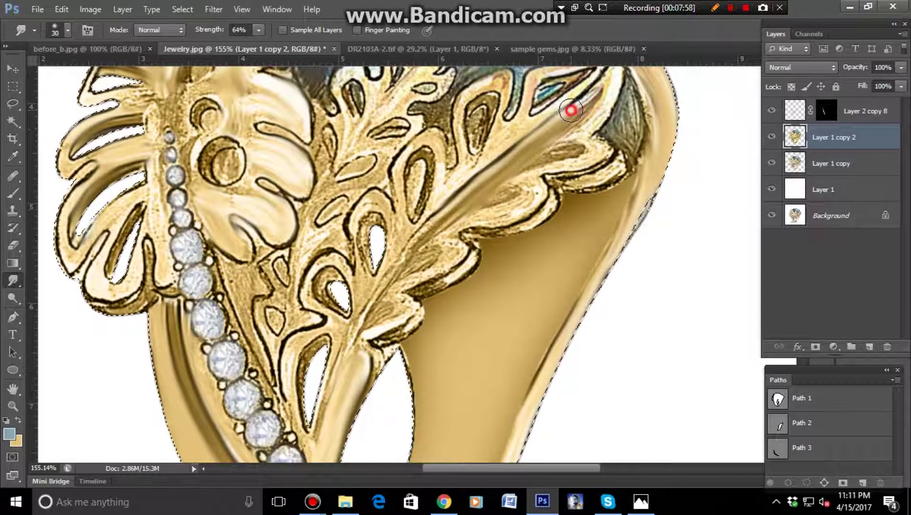
left_click(411, 246)
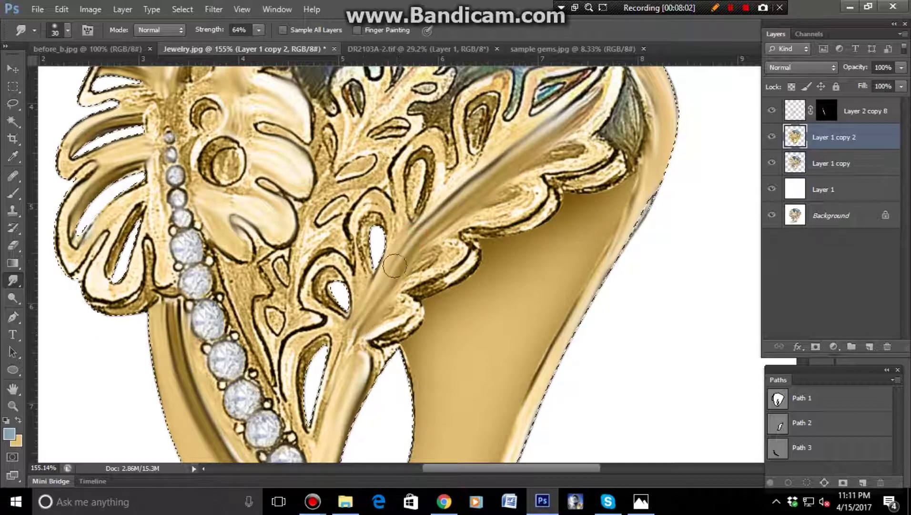
left_click_drag(411, 246, 350, 347)
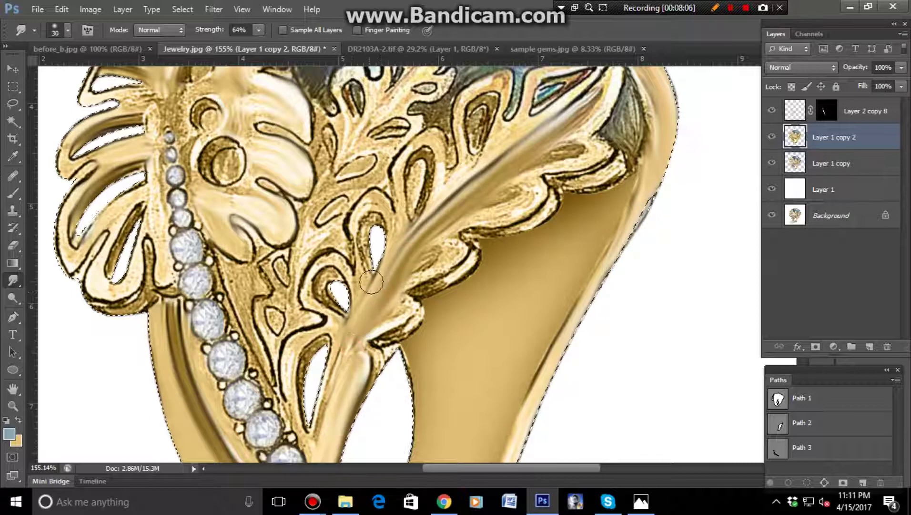
left_click_drag(376, 284, 386, 338)
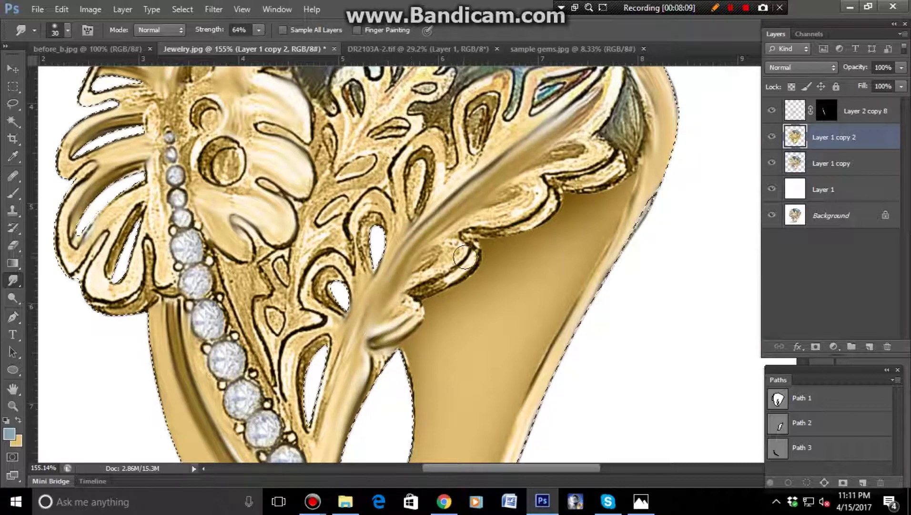
Step: Smooth the right leaf's dark scalloped edge and the ring's right and upper-right rim
left_click_drag(465, 258, 458, 268)
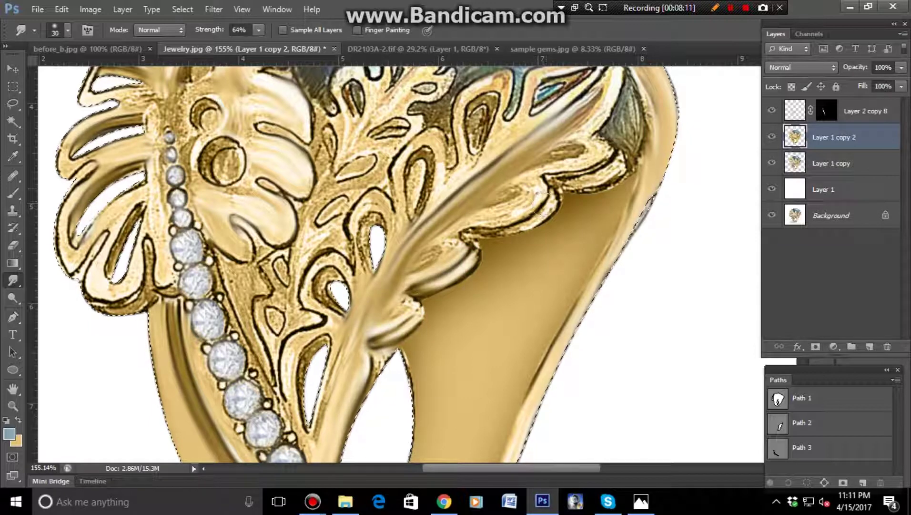
mouse_move(543, 190)
left_mouse_down()
mouse_move(534, 209)
mouse_move(490, 228)
left_mouse_up()
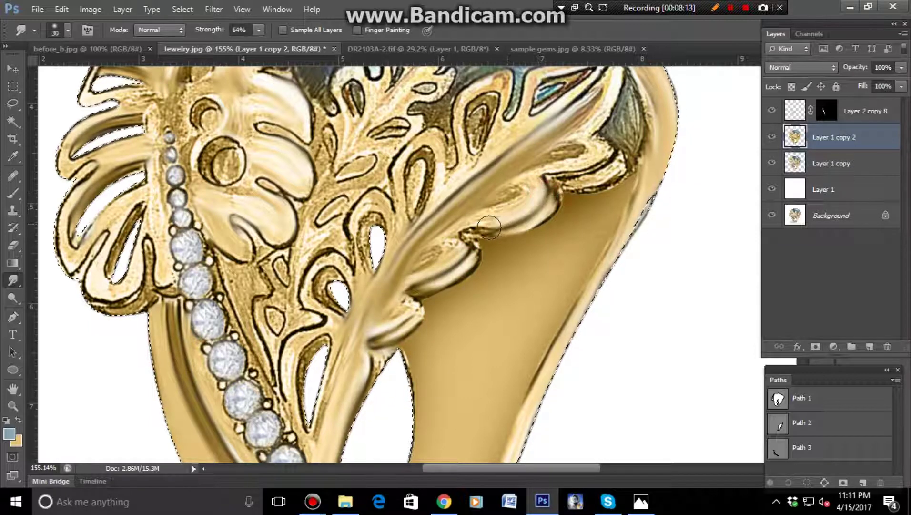
left_click_drag(604, 156, 547, 181)
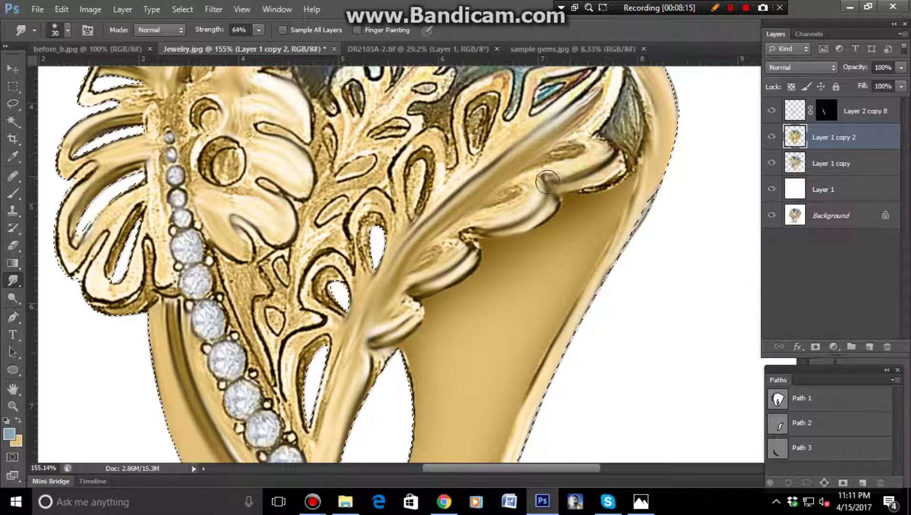
left_click_drag(620, 172, 563, 189)
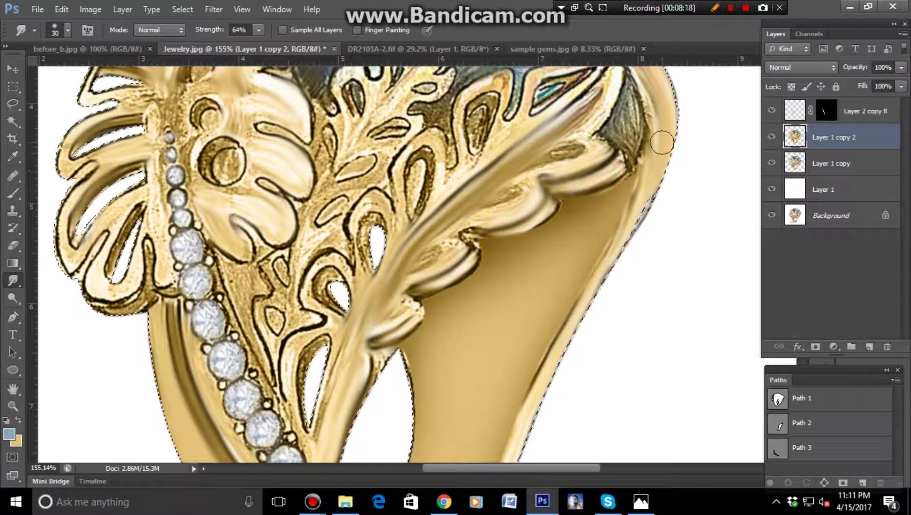
left_click_drag(658, 187, 575, 250)
left_click_drag(570, 157, 567, 229)
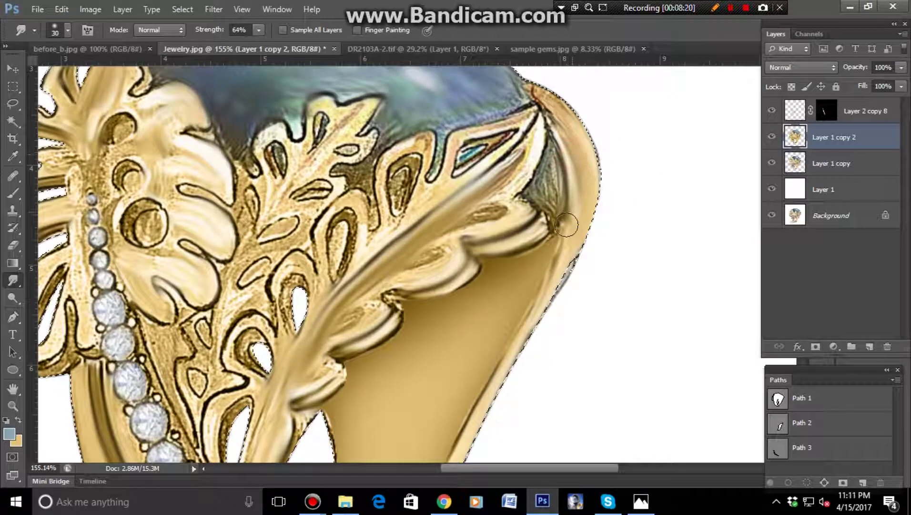
left_click_drag(557, 159, 543, 93)
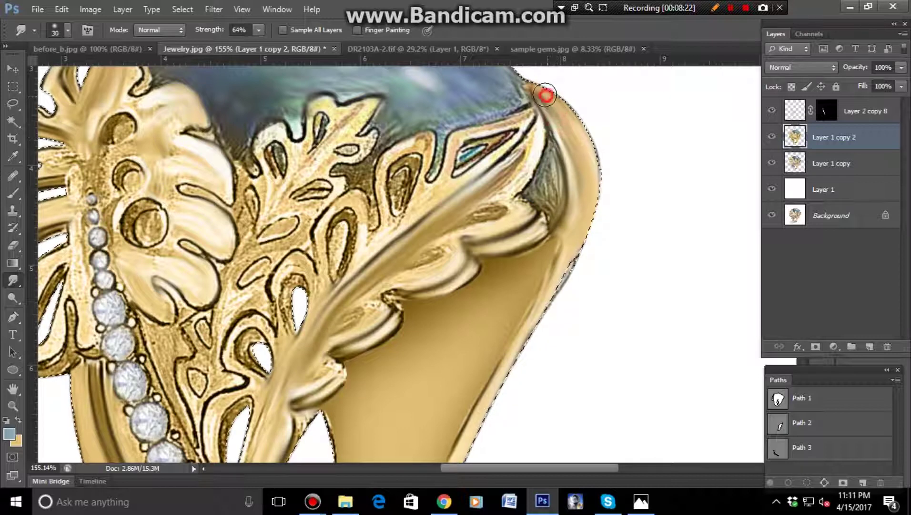
scroll(505, 177, "down", 2)
scroll(441, 145, "down", 3)
scroll(419, 181, "up", 4)
Step: Blend the leaf tip into the stone and smooth the dark blotch along the gem's lower edge
scroll(410, 200, "up", 1)
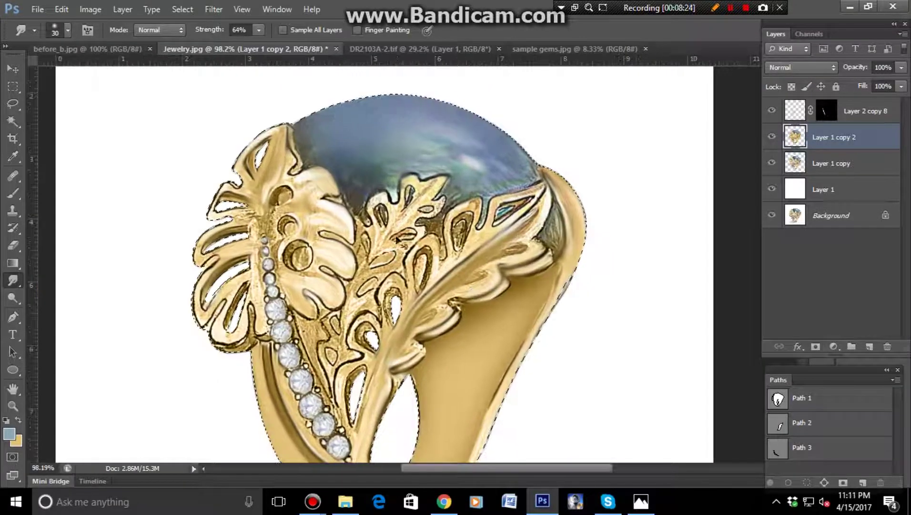
scroll(400, 215, "down", 1)
left_click_drag(415, 212, 435, 182)
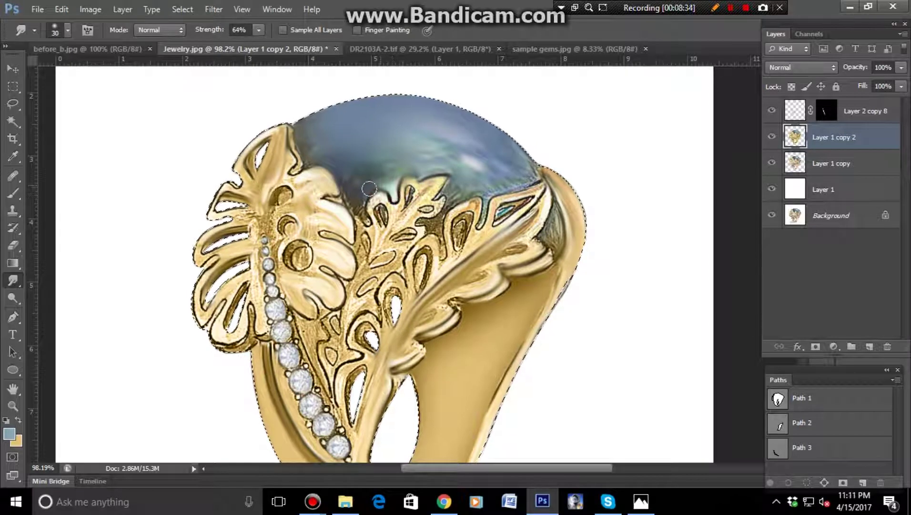
left_click_drag(362, 209, 370, 217)
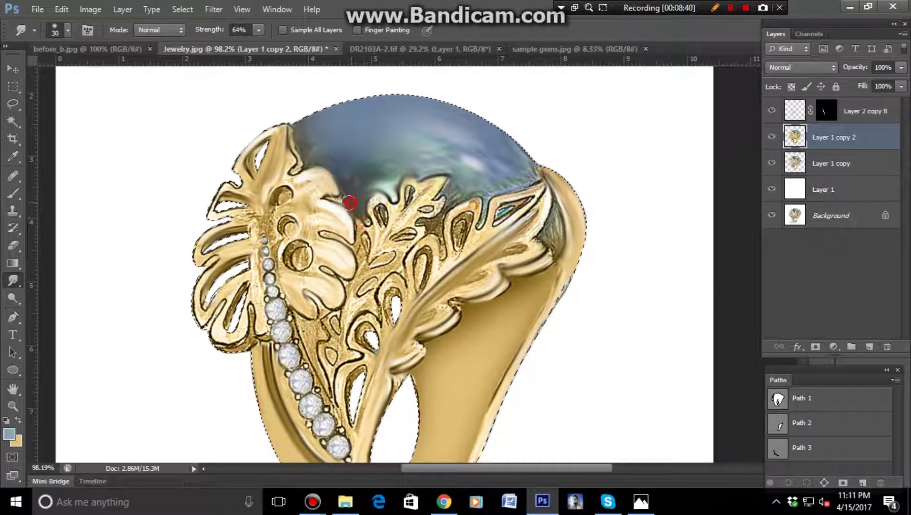
left_click_drag(358, 202, 366, 237)
Step: Soften the reddish marks and rough dark lines in the central gold filigree
mouse_move(370, 268)
left_mouse_down()
mouse_move(354, 287)
mouse_move(372, 210)
left_mouse_up()
left_click_drag(358, 269, 364, 229)
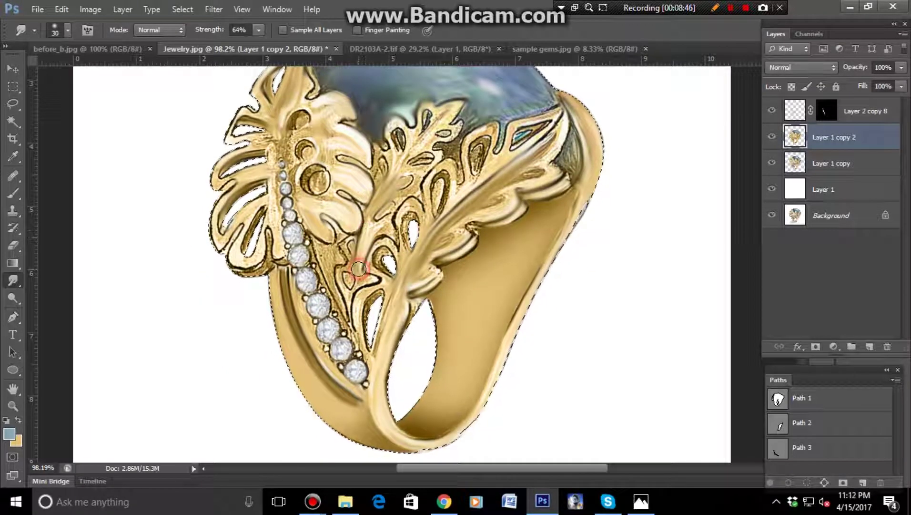
mouse_move(362, 281)
left_mouse_down()
mouse_move(367, 224)
mouse_move(360, 249)
mouse_move(330, 272)
mouse_move(353, 310)
mouse_move(318, 253)
left_mouse_up()
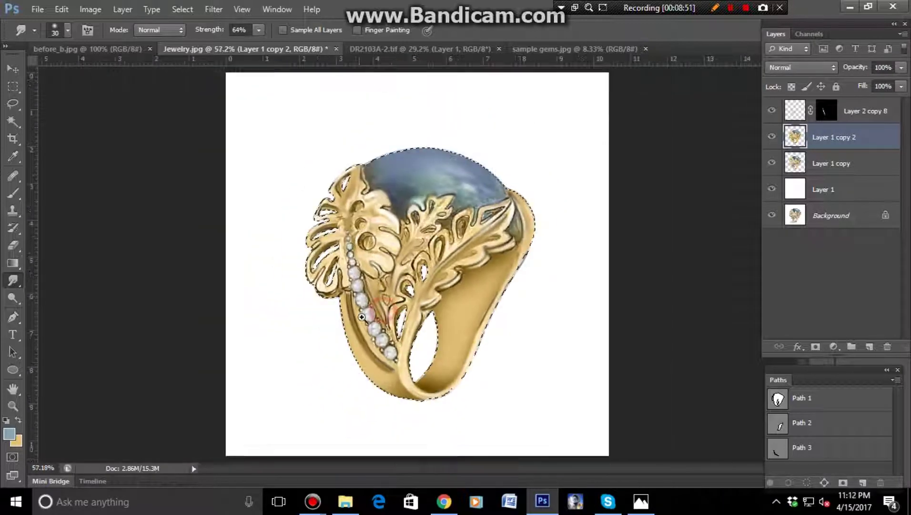
mouse_move(385, 322)
left_mouse_down()
mouse_move(455, 302)
mouse_move(448, 345)
mouse_move(437, 336)
mouse_move(455, 377)
mouse_move(474, 298)
mouse_move(463, 373)
mouse_move(431, 331)
mouse_move(460, 361)
left_mouse_up()
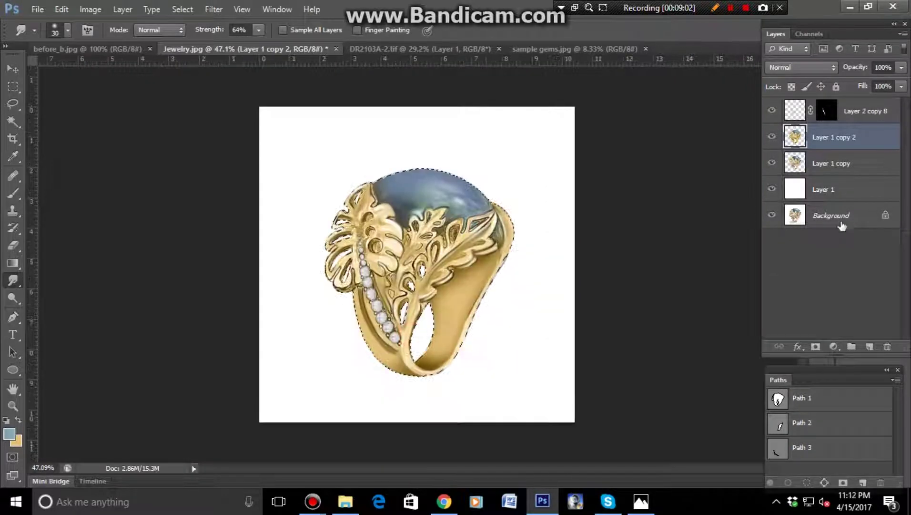
Step: Alt-click the Background eye to flip between the pencil sketch and the rendered ring
mouse_move(513, 271)
left_mouse_down()
mouse_move(500, 320)
mouse_move(773, 227)
mouse_move(549, 248)
mouse_move(631, 252)
left_mouse_up()
left_click(773, 215, "alt")
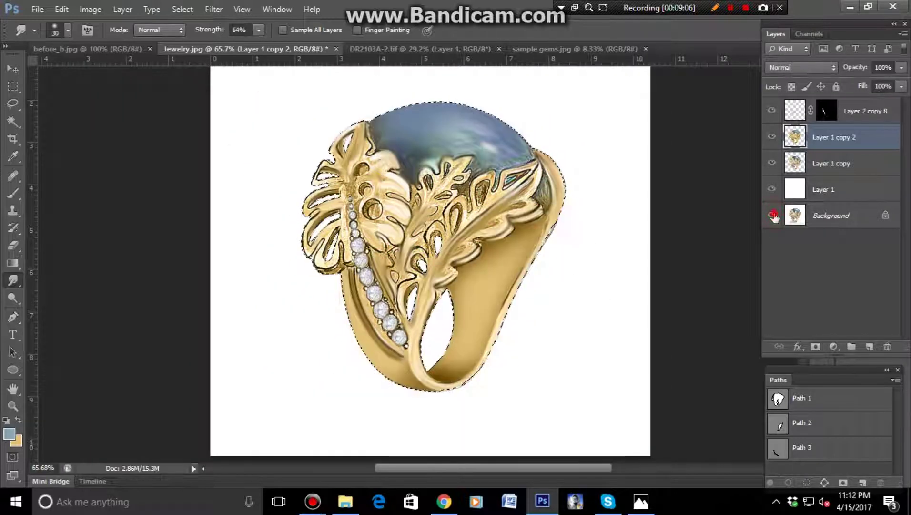
left_click(773, 215, "alt")
left_click(772, 215, "alt")
left_click(773, 215, "alt")
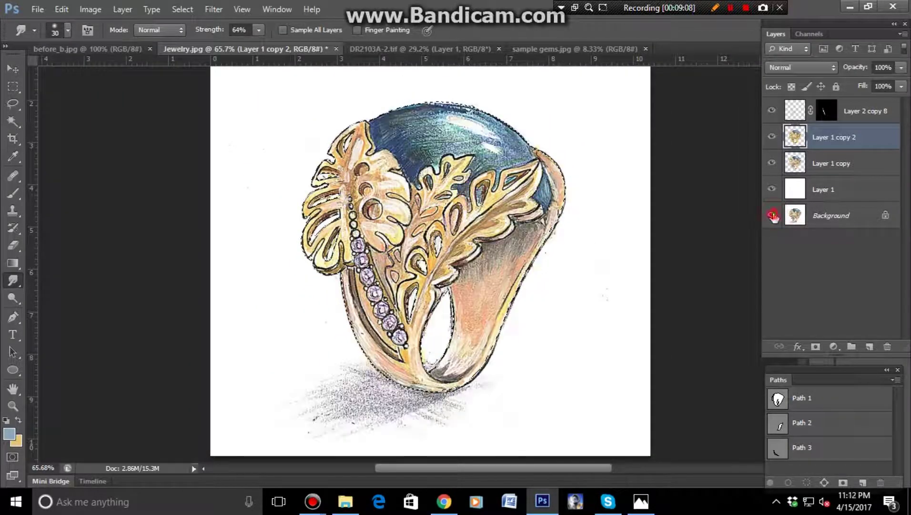
left_click(772, 215, "alt")
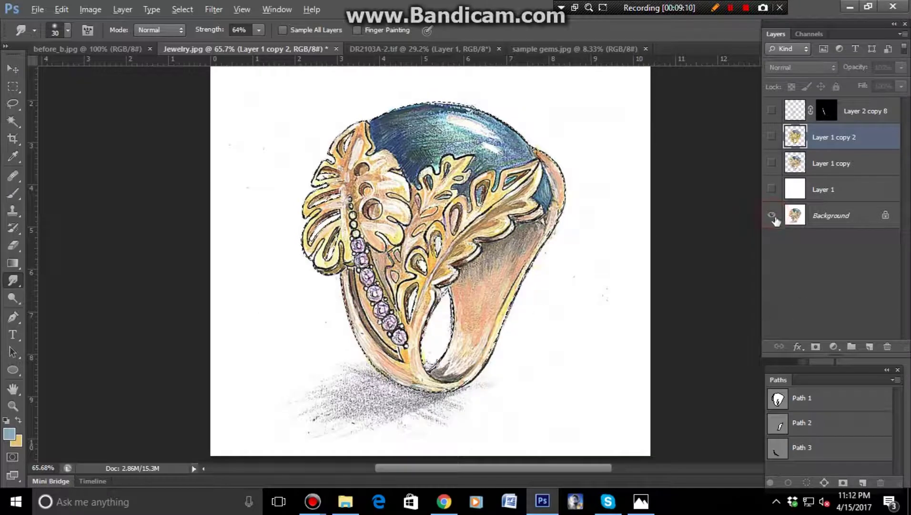
left_click(772, 215, "alt")
left_click(13, 298)
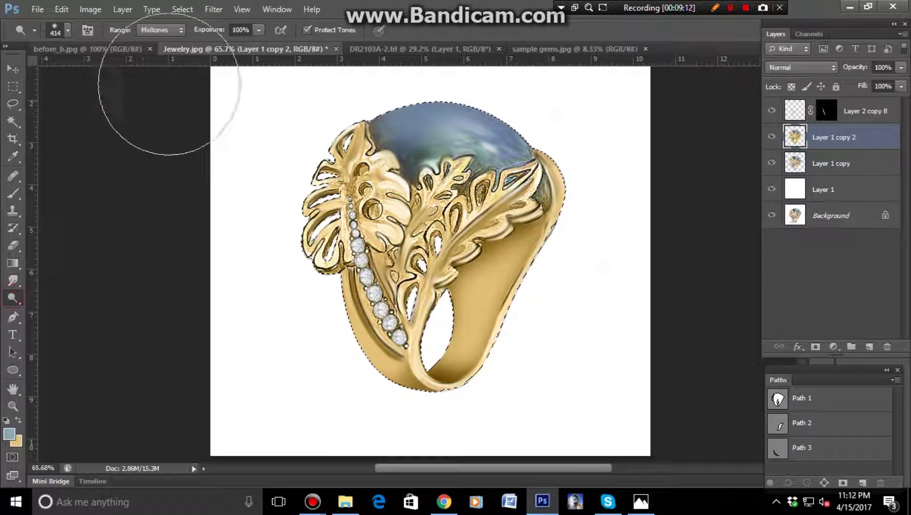
Step: Dodge the cabochon's top and upper-left edge at Midtones 100% to a pale pearly white
left_click_drag(453, 136, 388, 100)
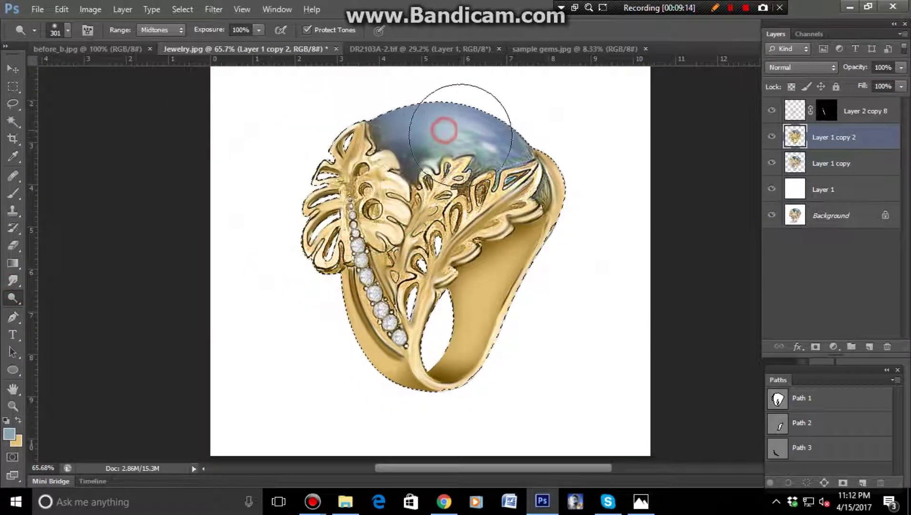
mouse_move(452, 135)
left_mouse_down()
mouse_move(477, 134)
mouse_move(397, 157)
left_mouse_up()
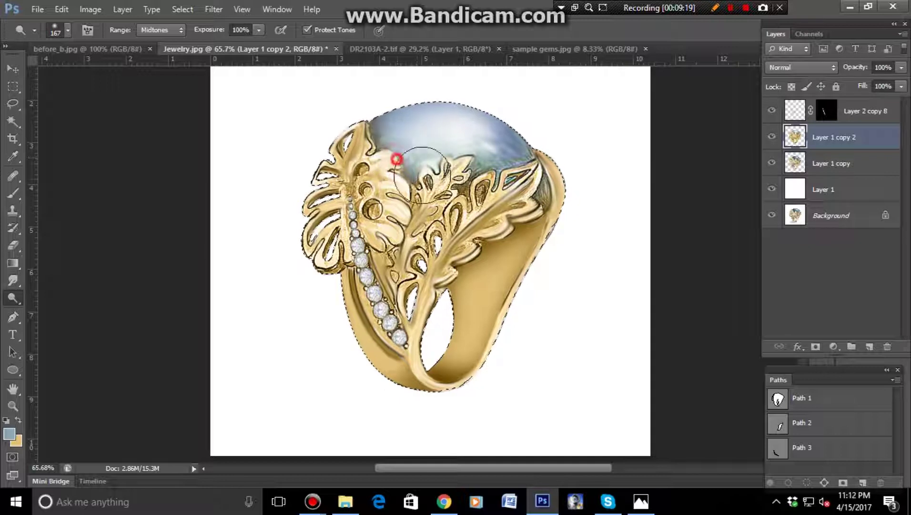
mouse_move(493, 159)
left_mouse_down()
mouse_move(367, 140)
mouse_move(376, 152)
left_mouse_up()
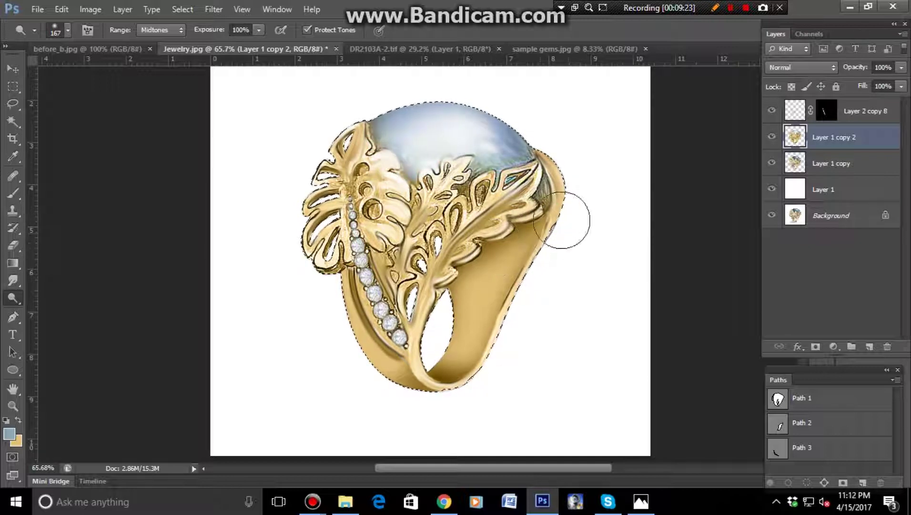
mouse_move(495, 325)
left_mouse_down()
mouse_move(490, 355)
mouse_move(519, 335)
left_mouse_up()
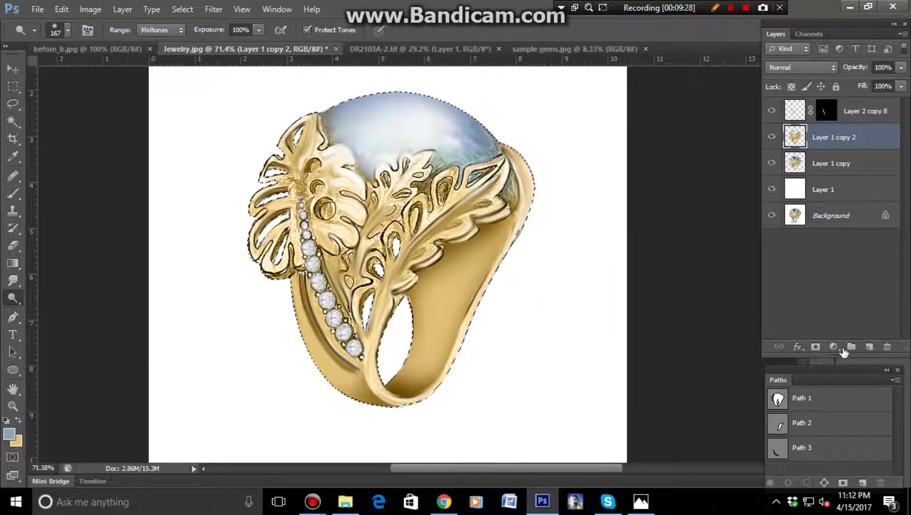
left_click(835, 347)
left_click(816, 149)
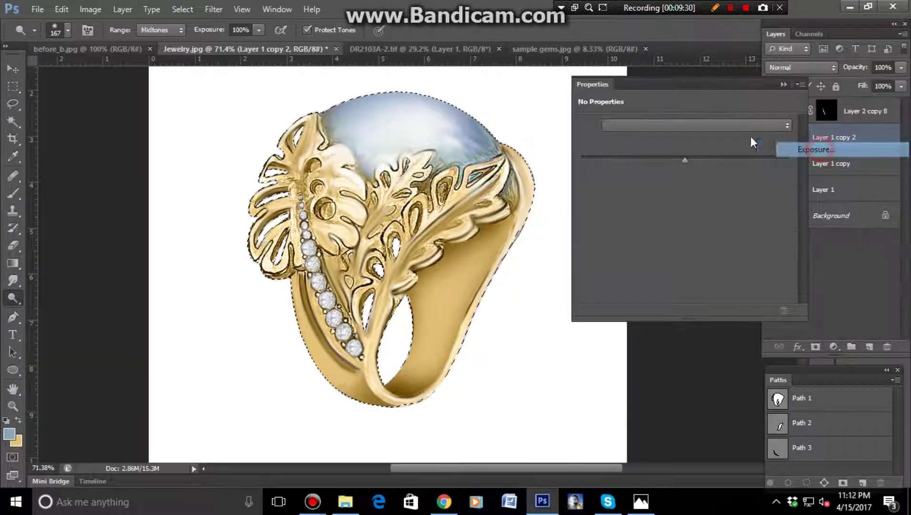
left_click_drag(685, 160, 688, 162)
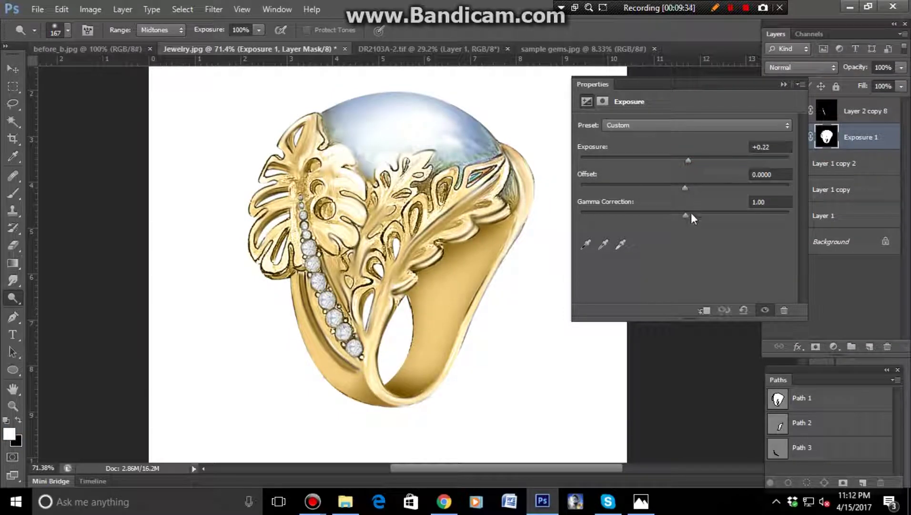
left_click_drag(686, 215, 694, 219)
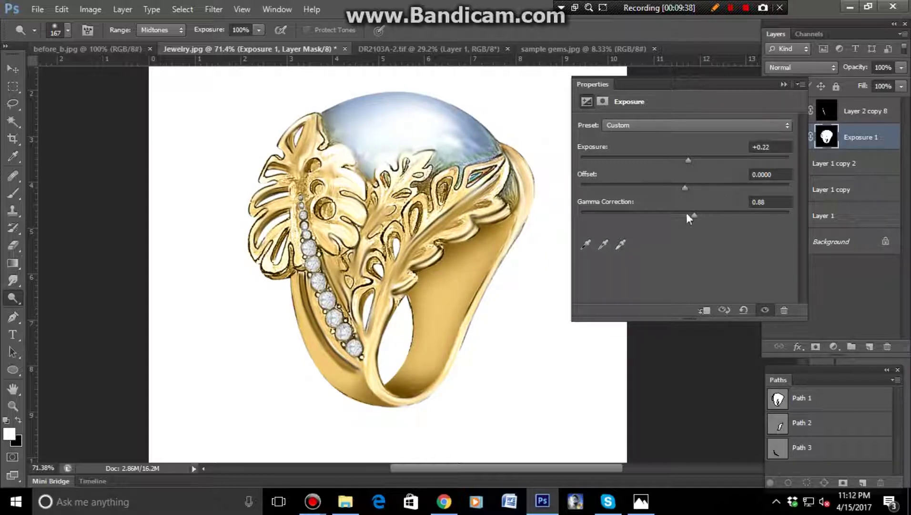
left_click(783, 84)
mouse_move(594, 228)
left_mouse_down()
mouse_move(419, 298)
mouse_move(431, 344)
left_mouse_up()
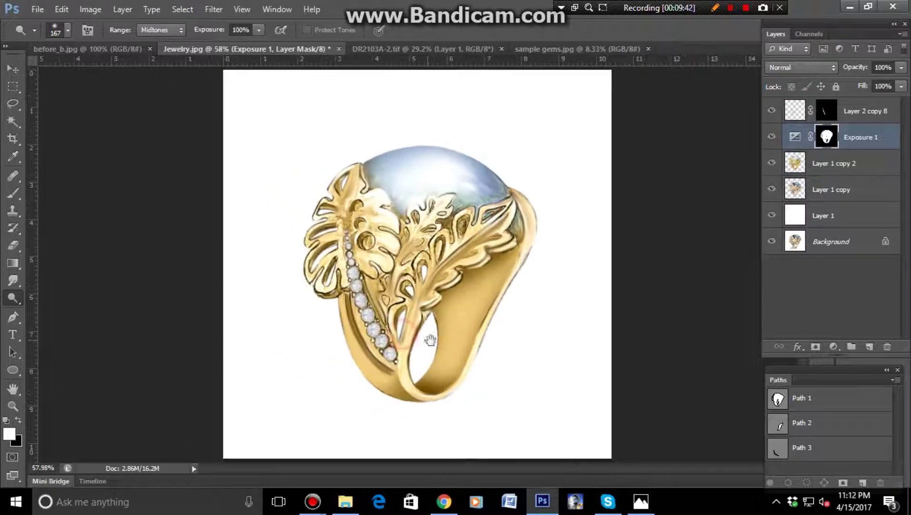
key("Delete")
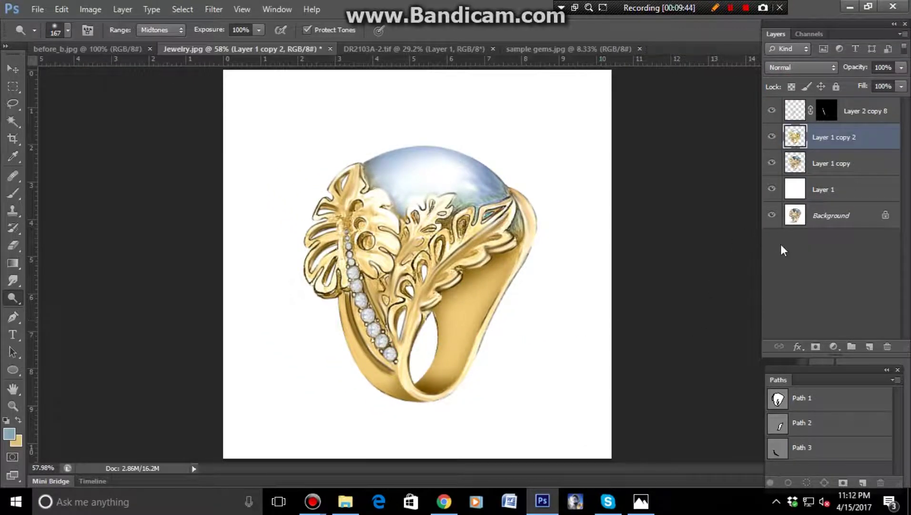
left_click(775, 216, "alt")
left_click(775, 215, "alt")
left_click(774, 215, "alt")
double_click(774, 216, "alt")
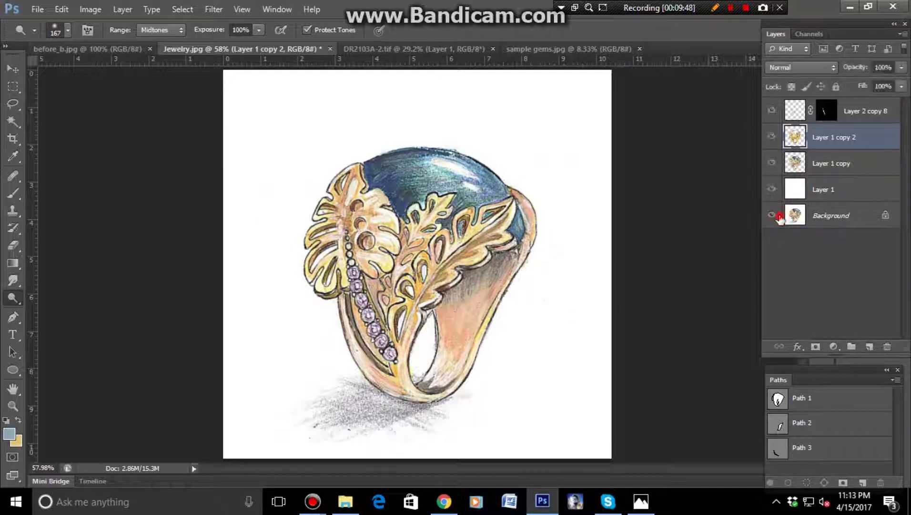
double_click(774, 215, "alt")
left_click(774, 215, "alt")
double_click(775, 216, "alt")
left_click(774, 216, "alt")
double_click(775, 216, "alt")
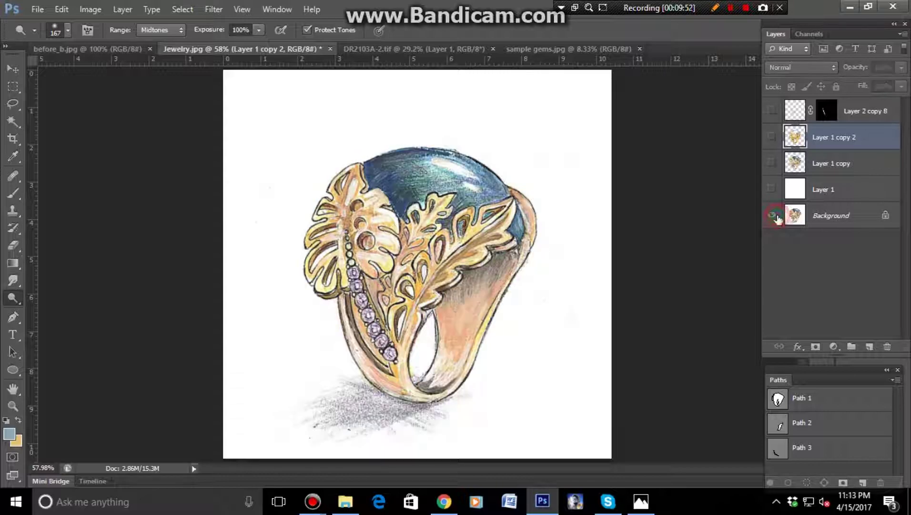
left_click(775, 216, "alt")
left_click(775, 216, "alt")
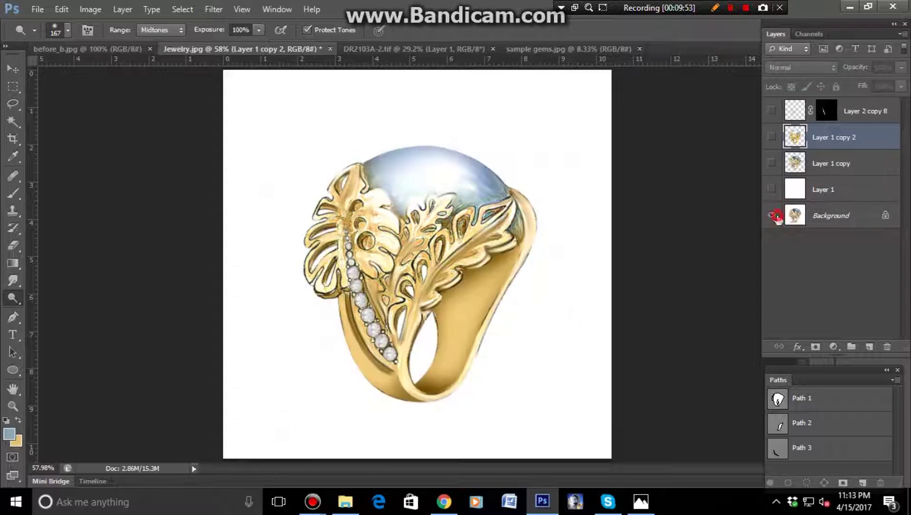
left_click(775, 215, "alt")
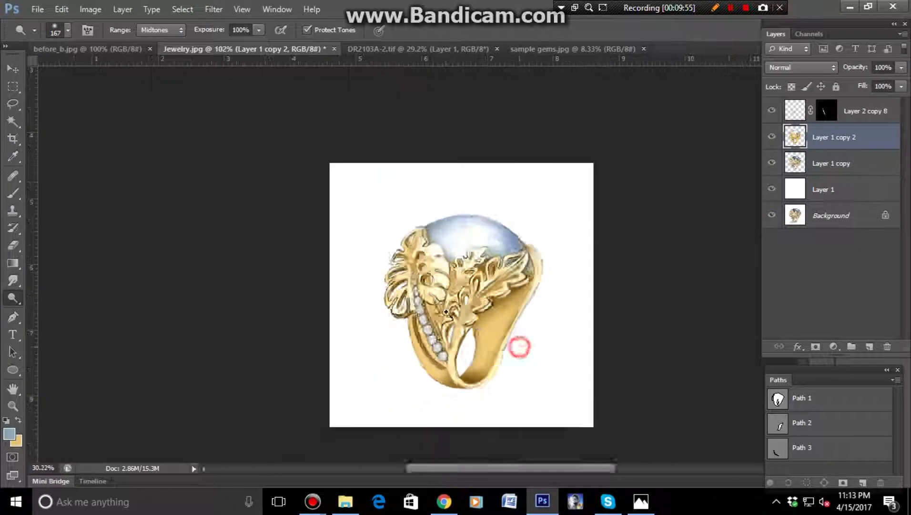